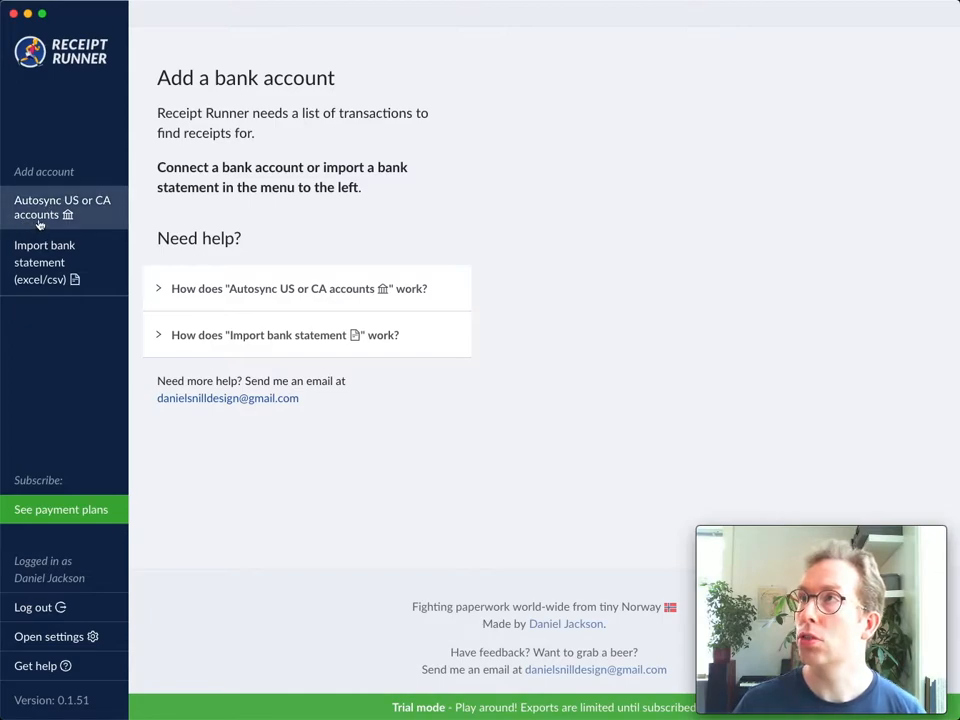
# - Import the bank statement file "kontoinfo Q3+.csv" from the Bank statements folder
pyautogui.click(105, 270)
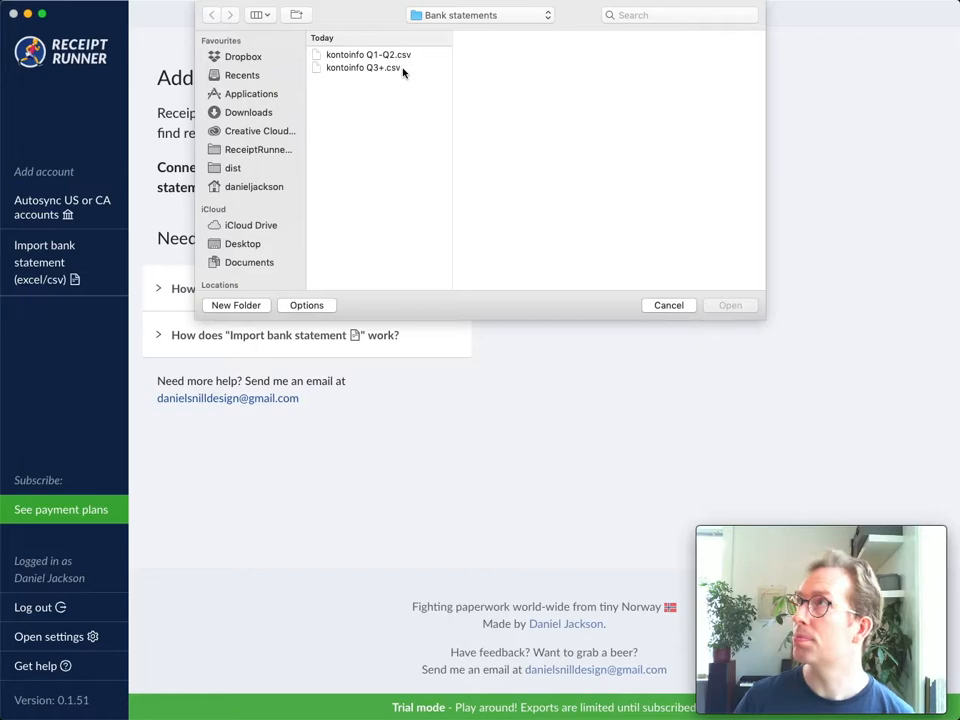
pyautogui.click(390, 60)
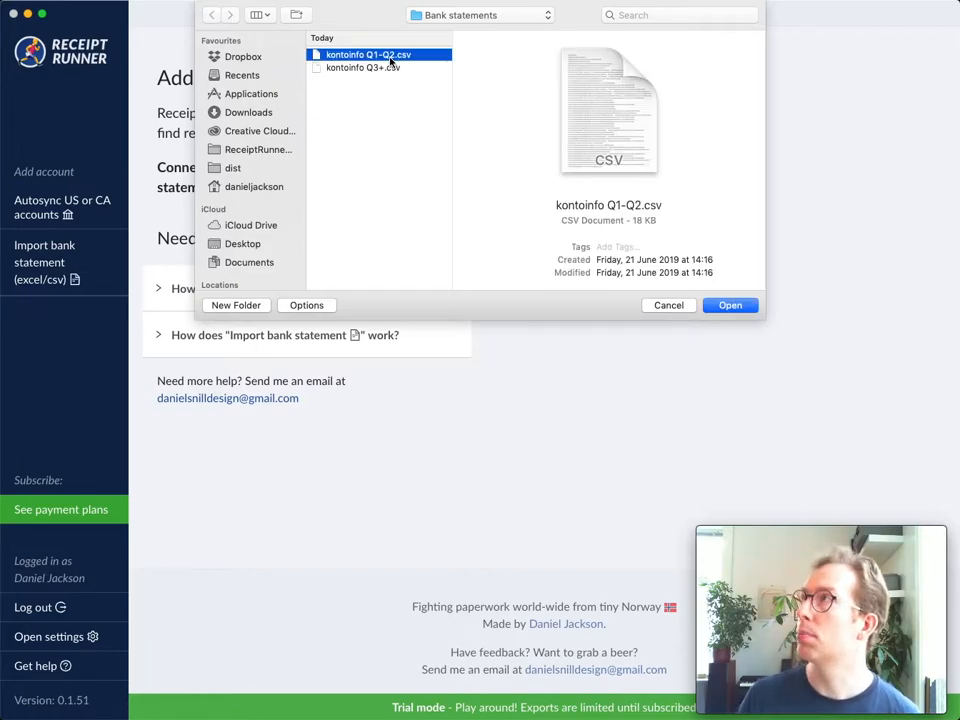
pyautogui.click(380, 67)
pyautogui.click(729, 305)
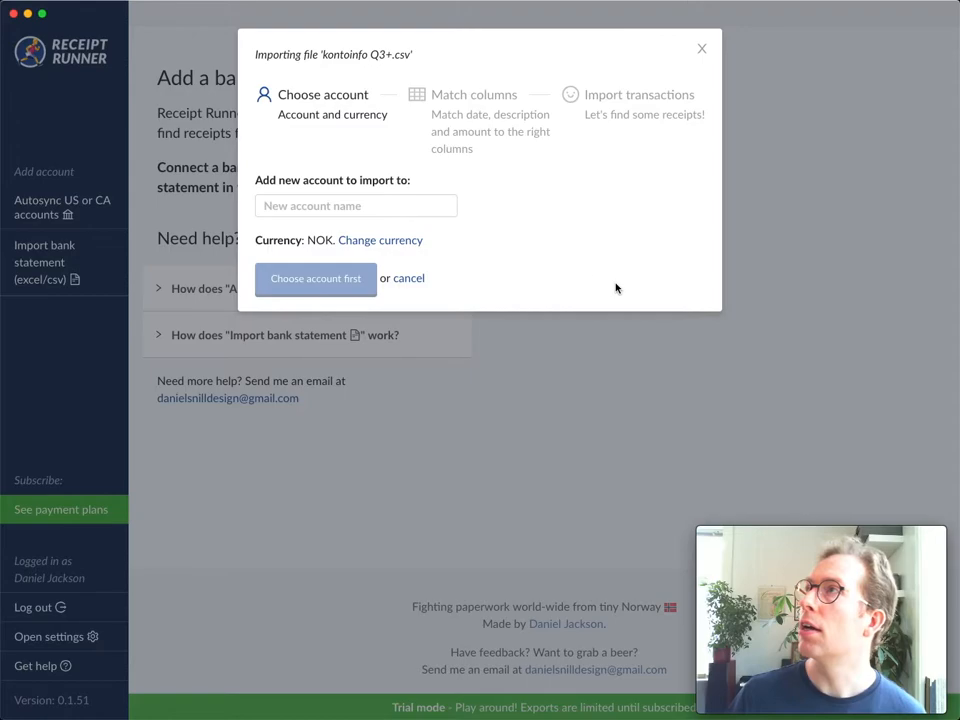
# - Name the new account to import to "DNB" and continue to column matching
pyautogui.click(346, 211)
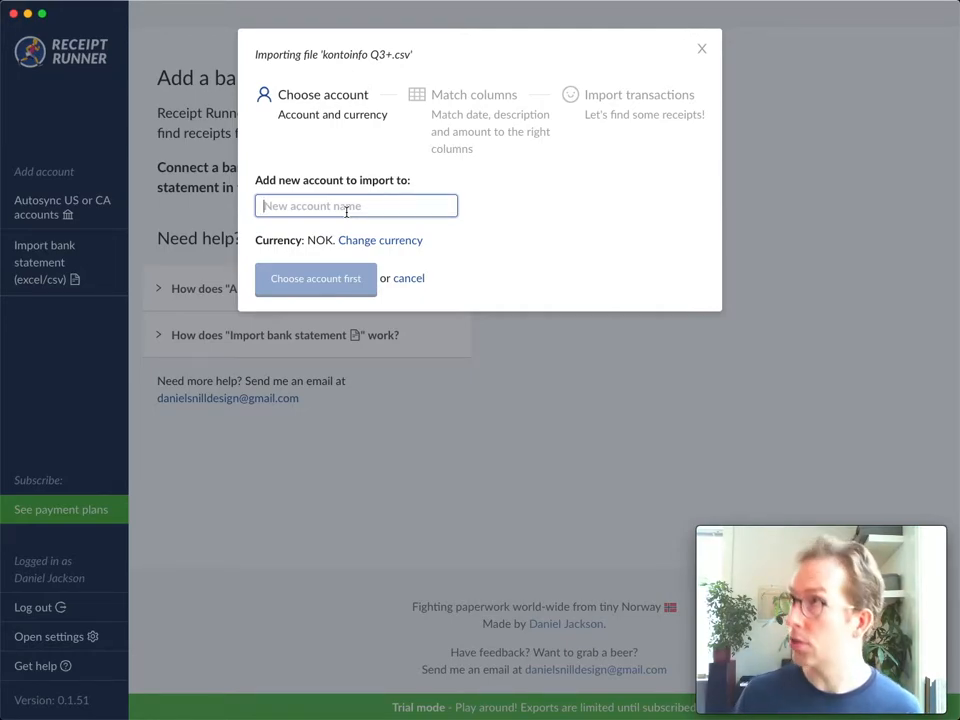
pyautogui.write('DNB')
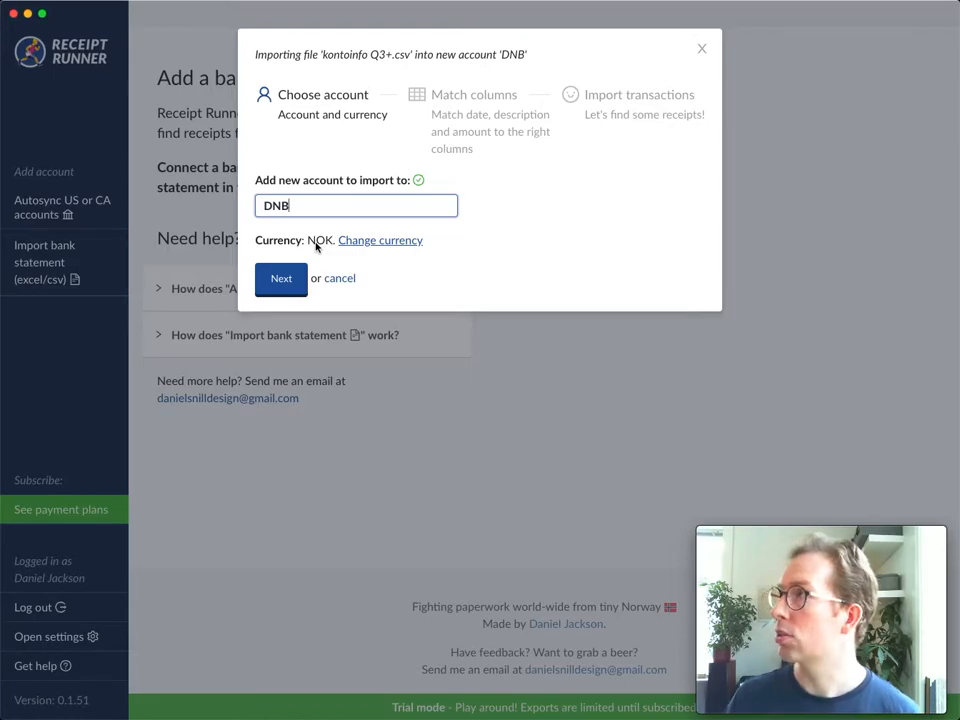
pyautogui.click(281, 289)
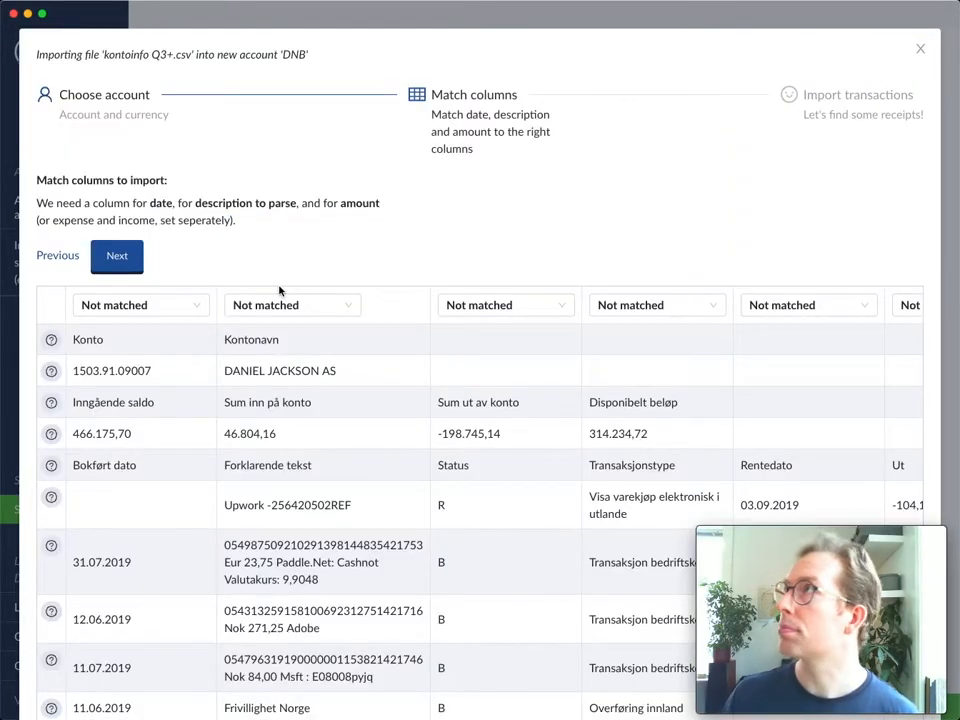
# - Examine the preview of the imported statement, including its header rows, columns and transaction rows
pyautogui.scroll(-2, 235, 400)
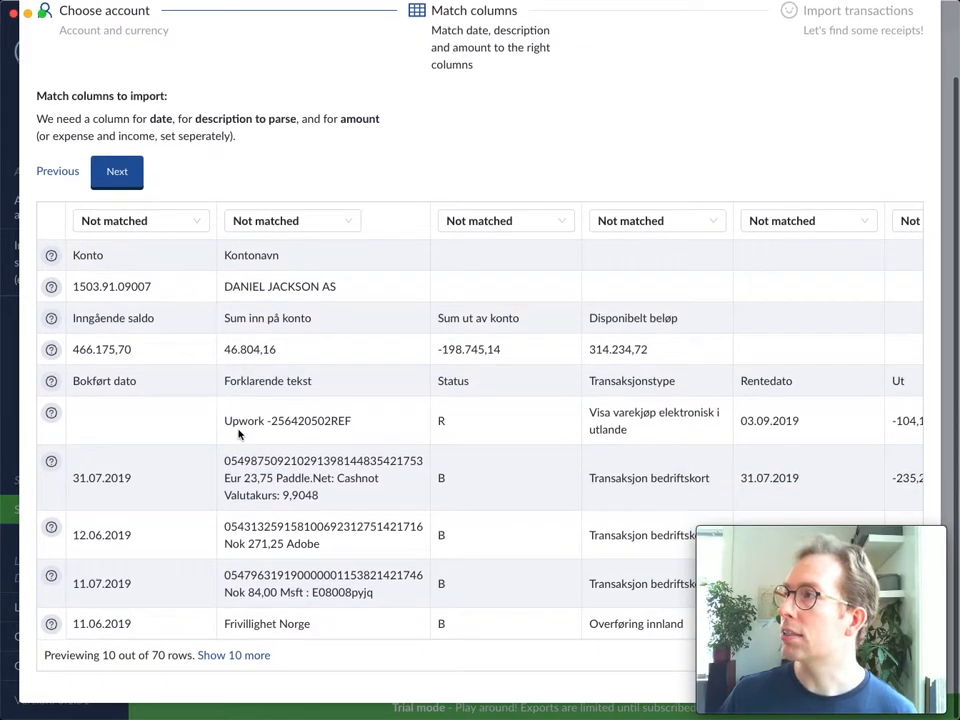
pyautogui.scroll(2, 235, 400)
pyautogui.hscroll(3, 230, 400)
pyautogui.hscroll(-3, 238, 430)
pyautogui.scroll(-2, 208, 458)
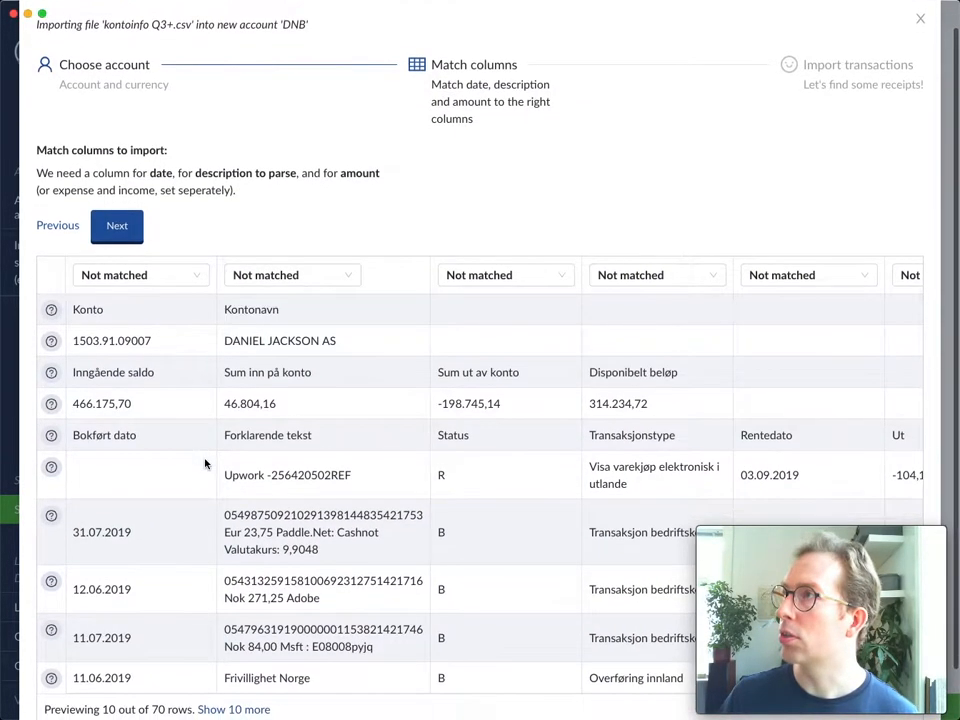
pyautogui.scroll(2, 205, 463)
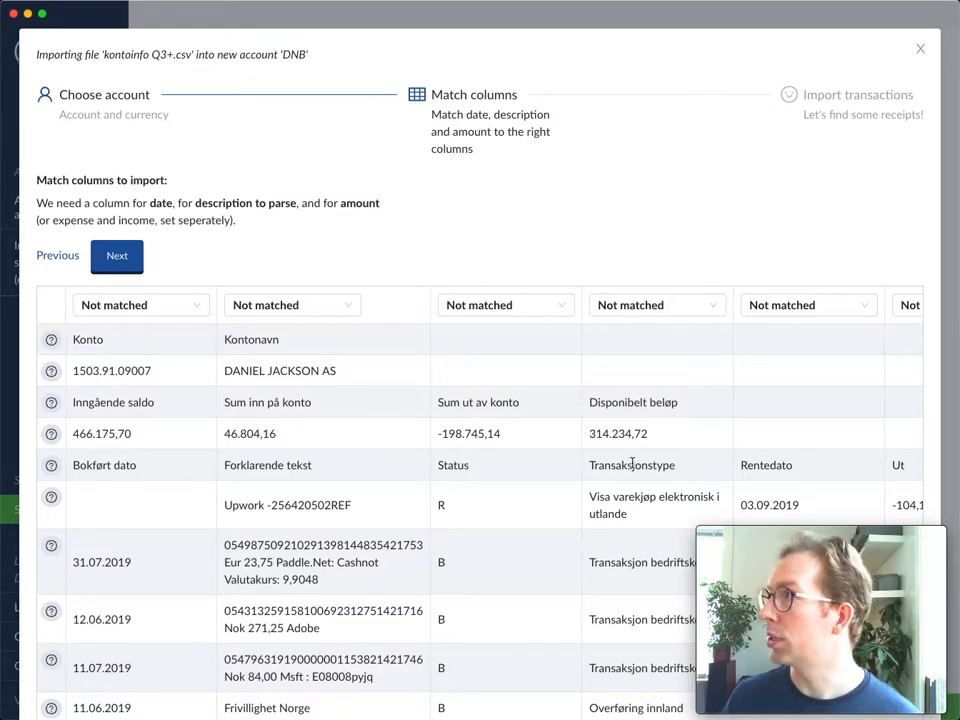
pyautogui.scroll(-2, 220, 462)
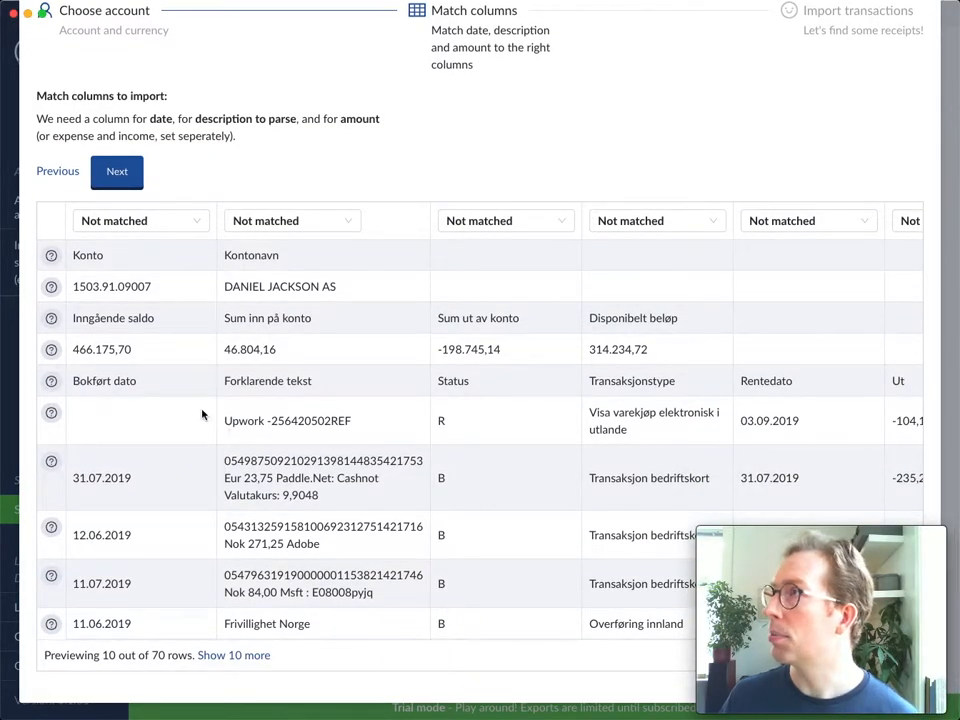
pyautogui.moveTo(87, 381); pyautogui.dragTo(364, 540)
pyautogui.click(339, 483)
pyautogui.scroll(1, 339, 483)
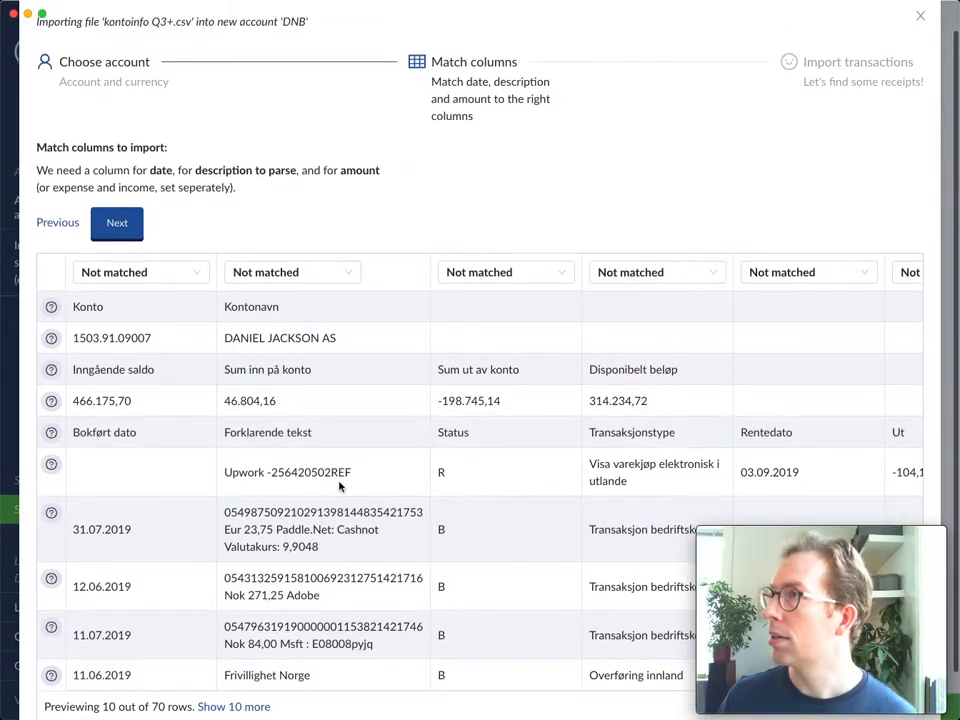
pyautogui.scroll(1, 186, 527)
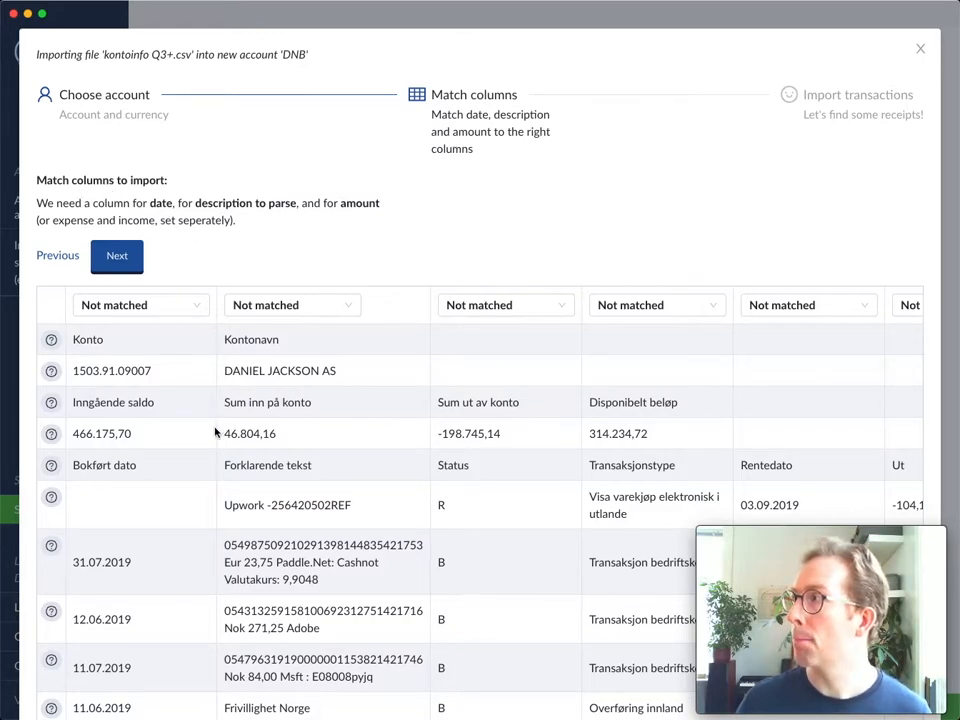
# - Match the "Bokført dato" column as Date
pyautogui.click(167, 307)
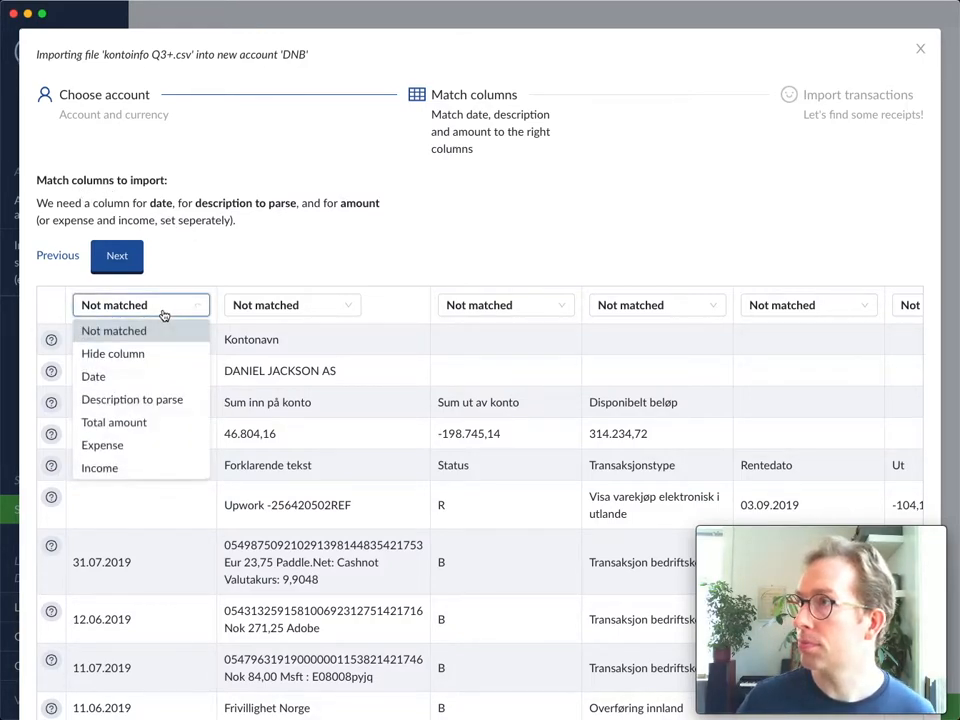
pyautogui.click(144, 378)
pyautogui.scroll(-3, 139, 435)
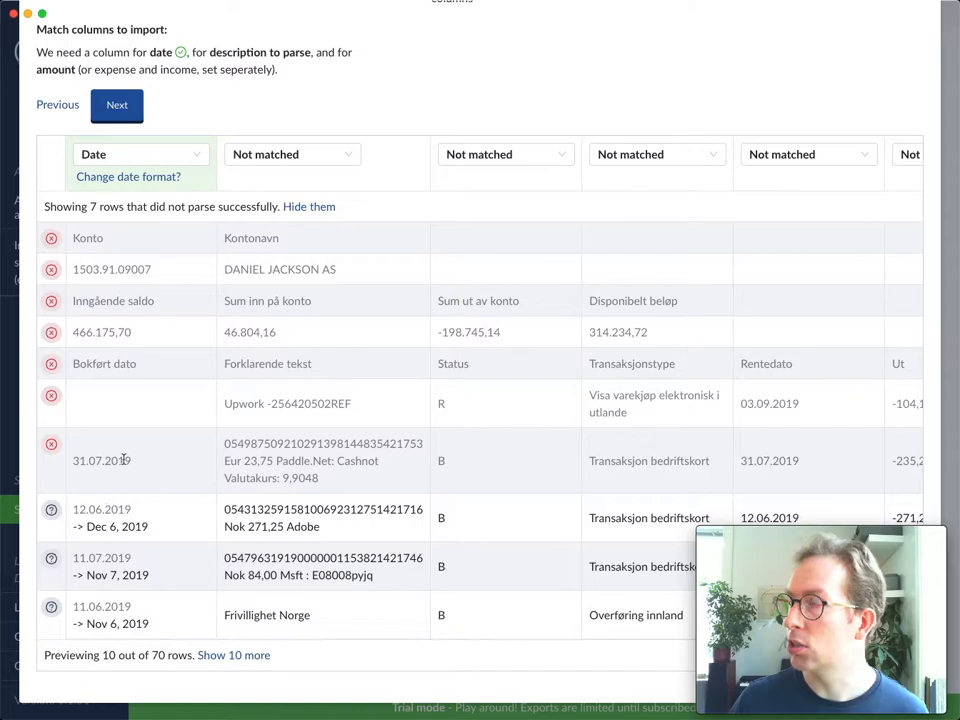
# - Set the document date format of the Date column to DD.MM.YYYY
pyautogui.scroll(2, 107, 464)
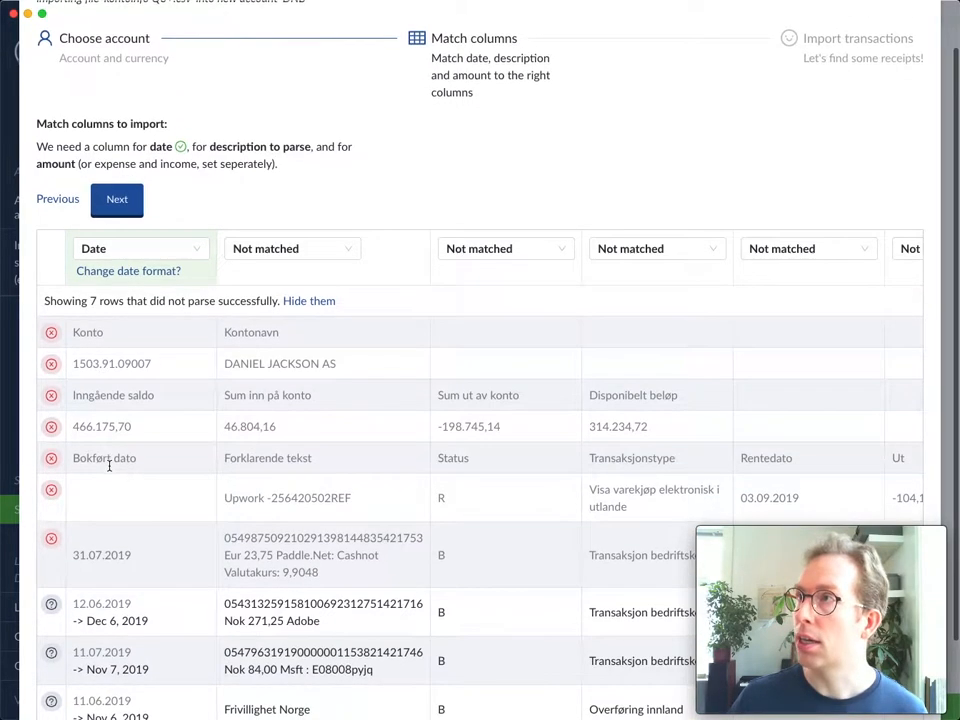
pyautogui.click(136, 274)
pyautogui.doubleClick(98, 291)
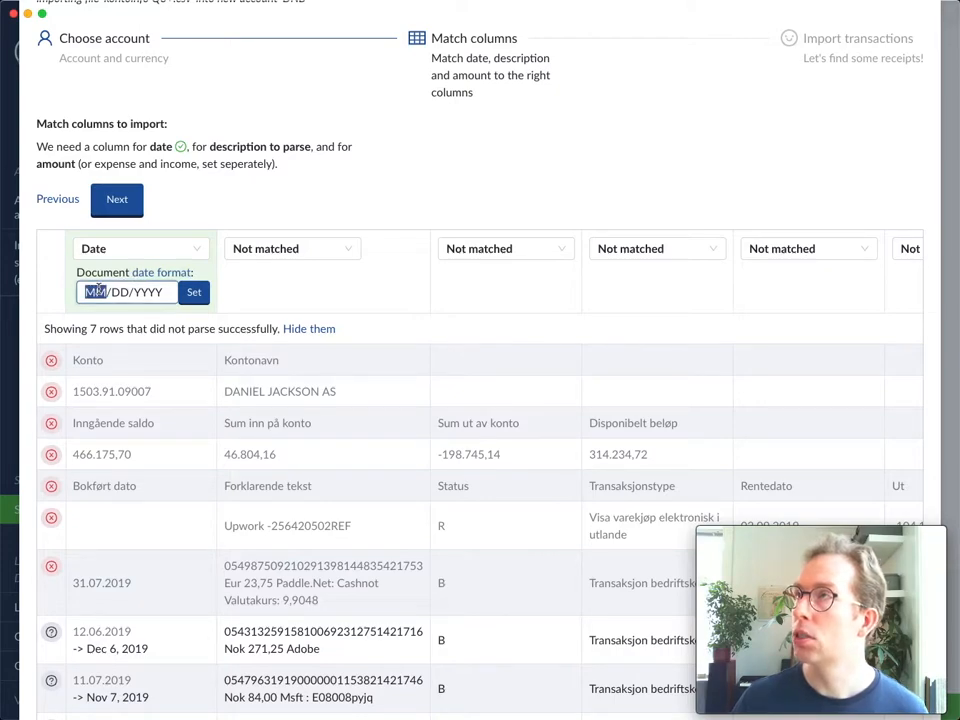
pyautogui.write('DD.MM')
pyautogui.hotkey('shift', 'Right')
pyautogui.hotkey('shift', 'Right')
pyautogui.hotkey('shift', 'Right')
pyautogui.write('.YYYY')
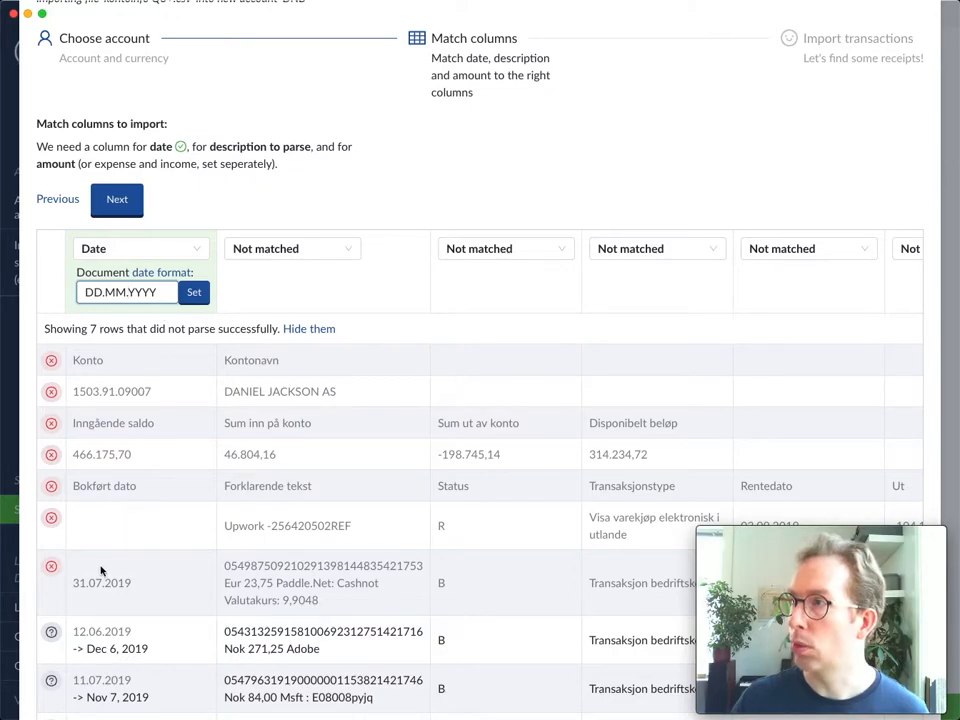
pyautogui.click(195, 292)
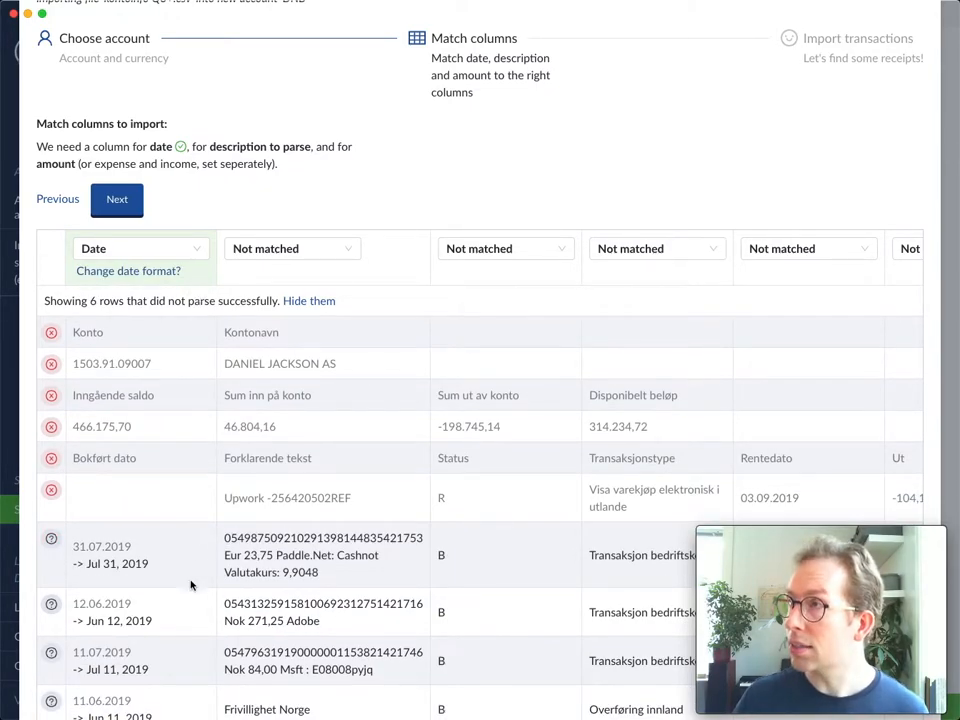
# - Match the "Forklarende tekst" column as Description to parse
pyautogui.scroll(-2, 185, 575)
pyautogui.scroll(2, 195, 420)
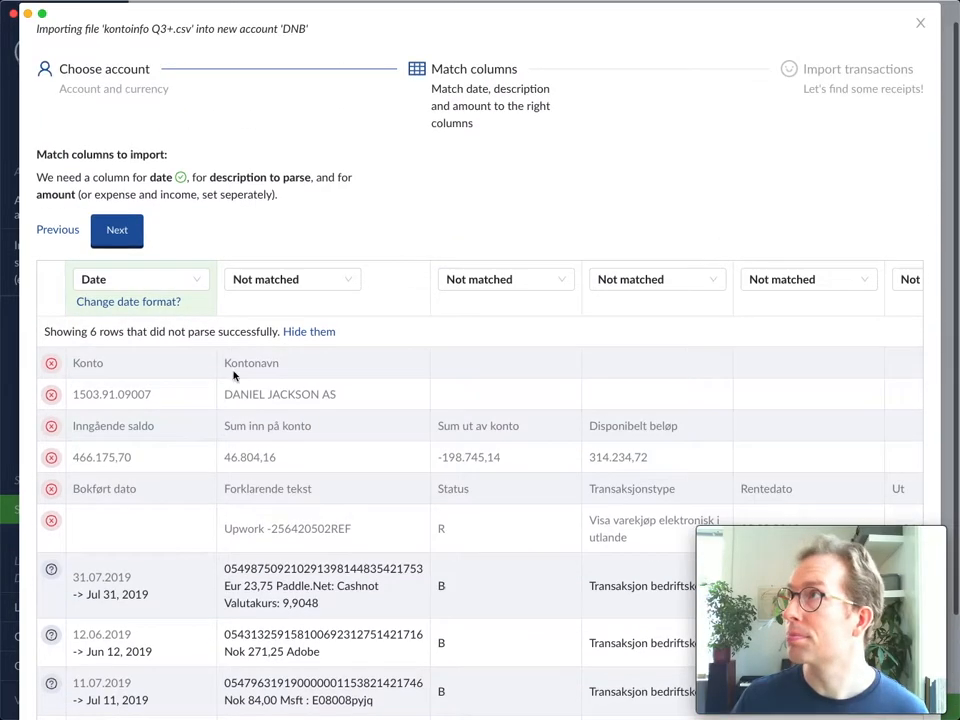
pyautogui.scroll(-1, 220, 360)
pyautogui.click(281, 256)
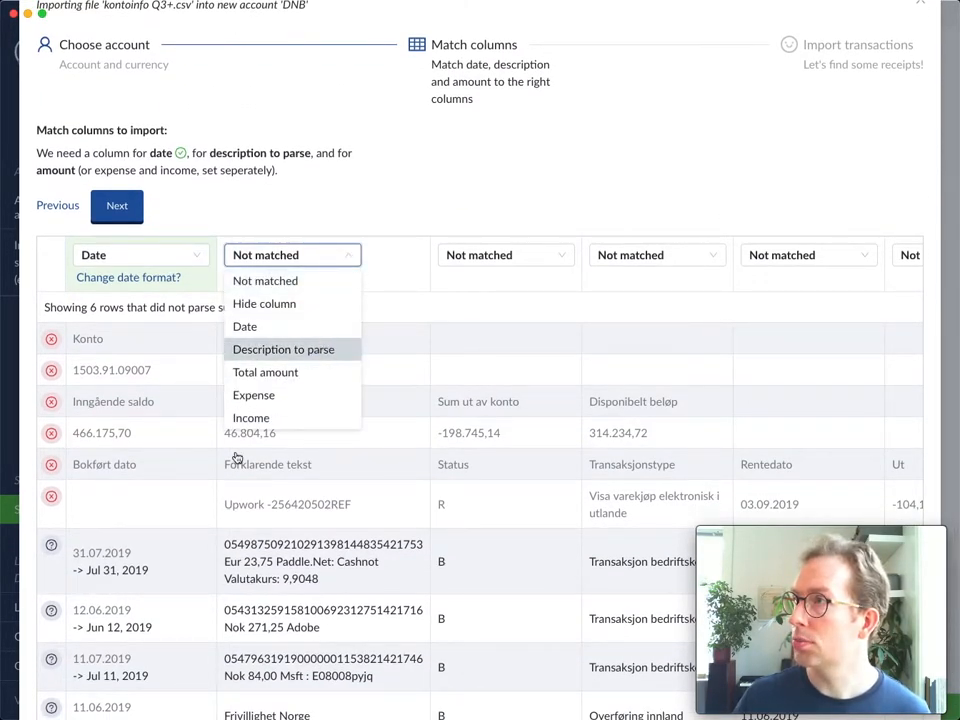
pyautogui.click(314, 352)
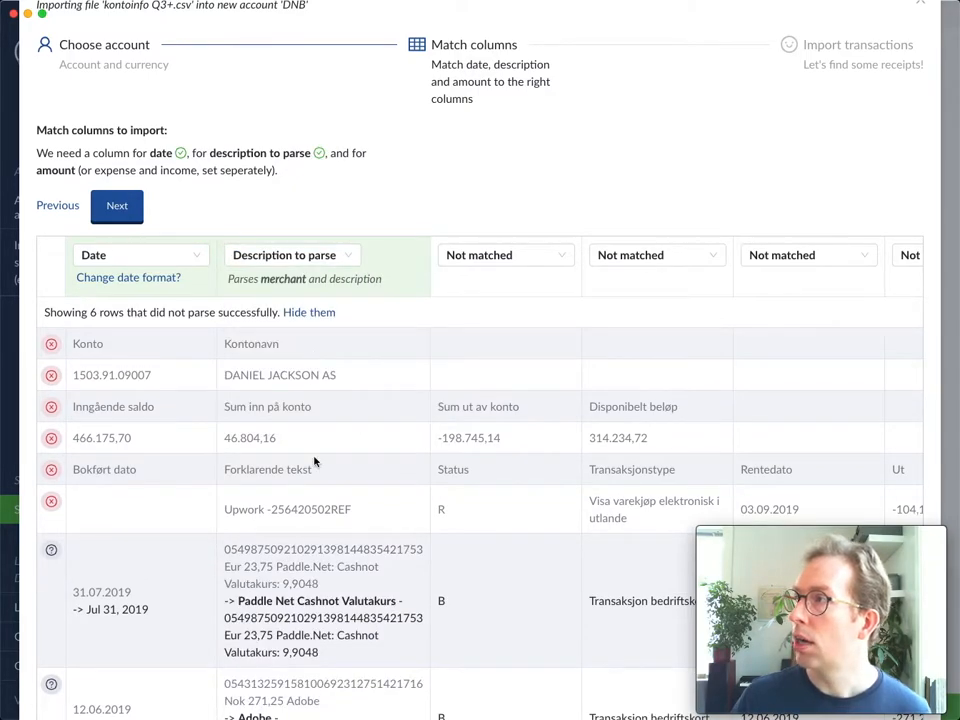
# - Hide the unneeded "Status", "Transaksjonstype" and "Rentedato" columns
pyautogui.scroll(-2, 315, 456)
pyautogui.scroll(2, 318, 445)
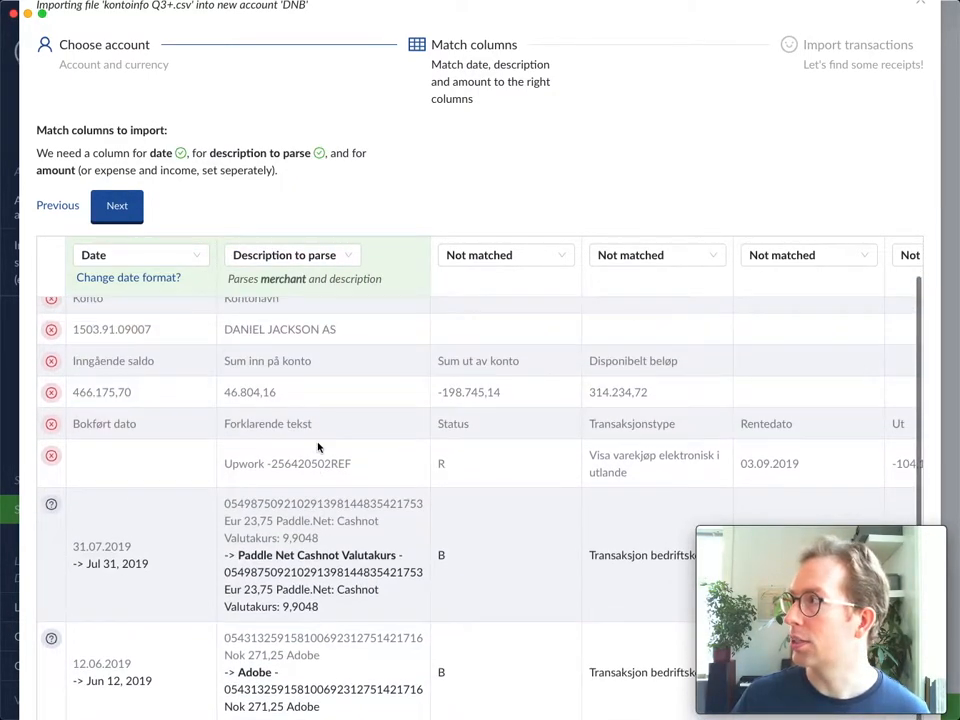
pyautogui.scroll(1, 318, 447)
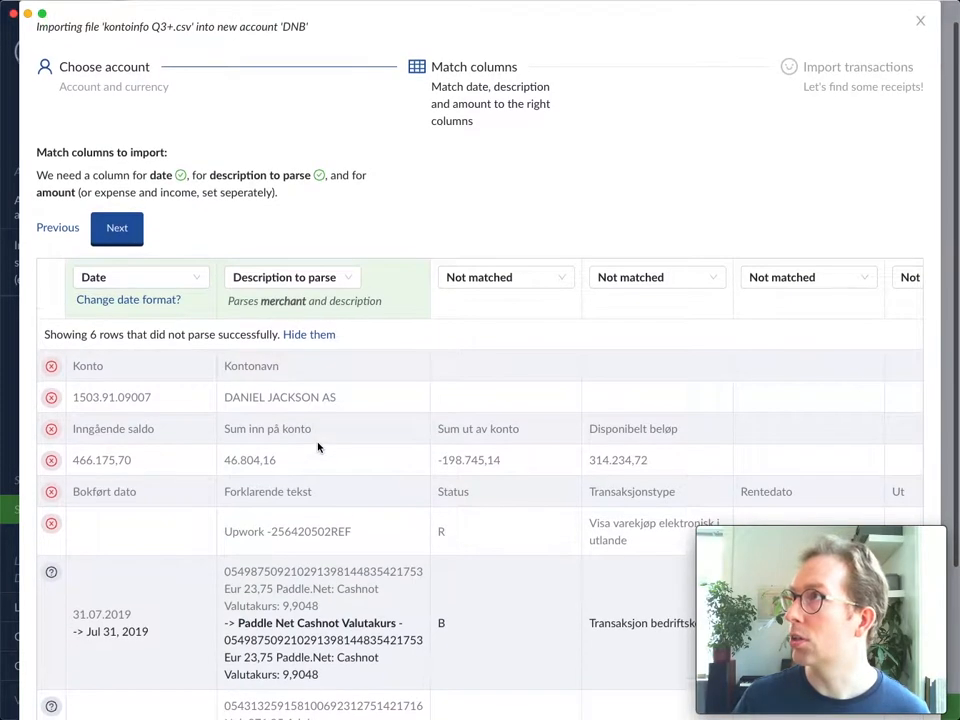
pyautogui.hscroll(1, 366, 423)
pyautogui.hscroll(5, 366, 423)
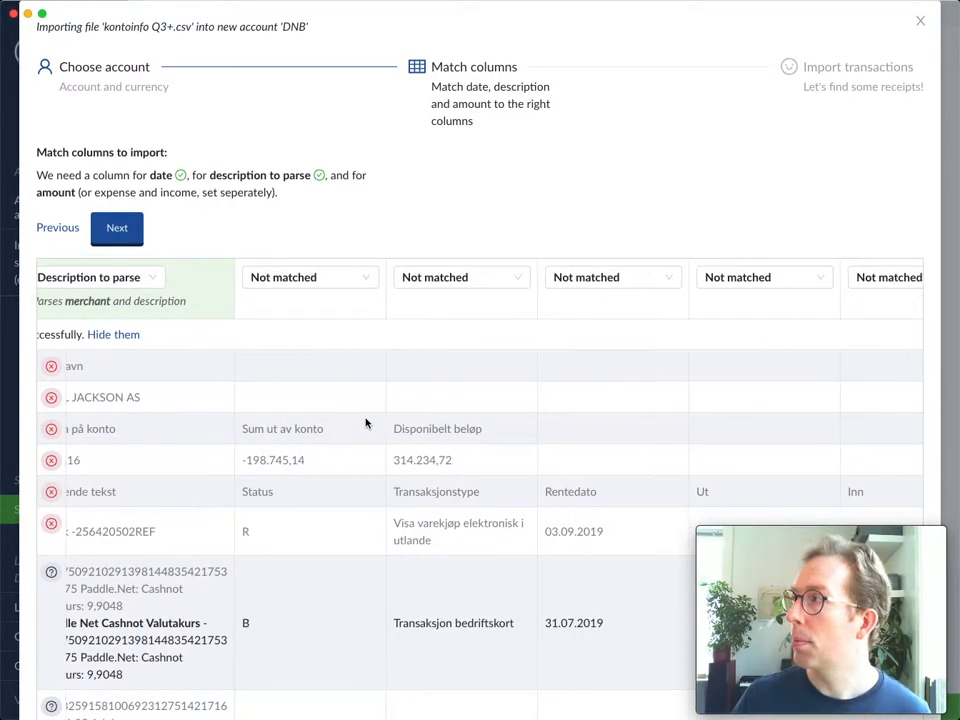
pyautogui.hscroll(-2, 365, 423)
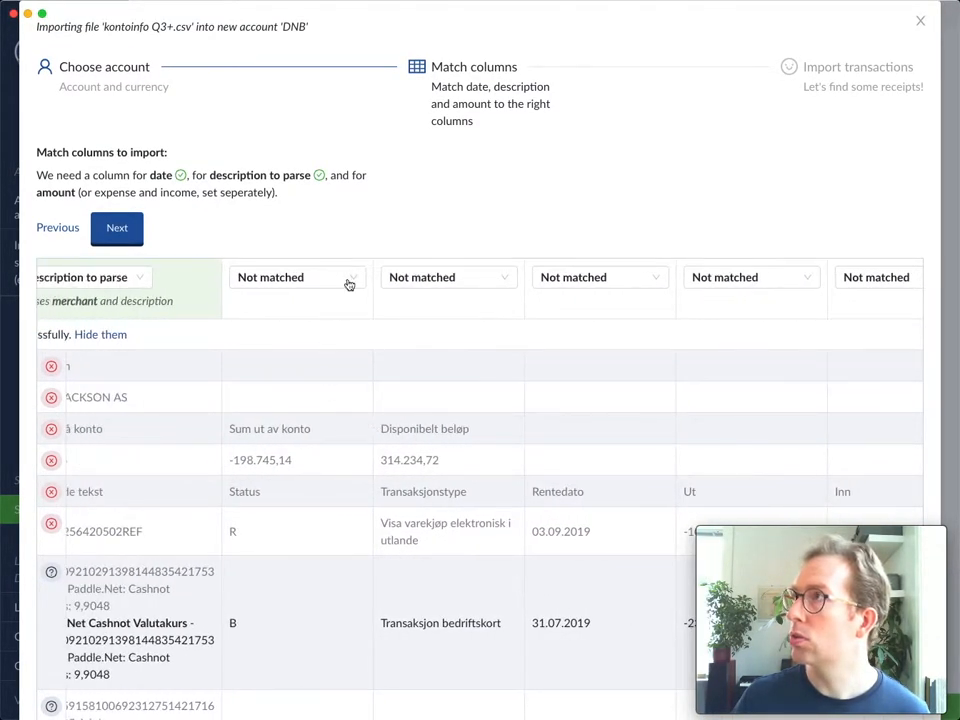
pyautogui.click(310, 277)
pyautogui.click(263, 326)
pyautogui.click(400, 280)
pyautogui.click(314, 326)
pyautogui.click(405, 280)
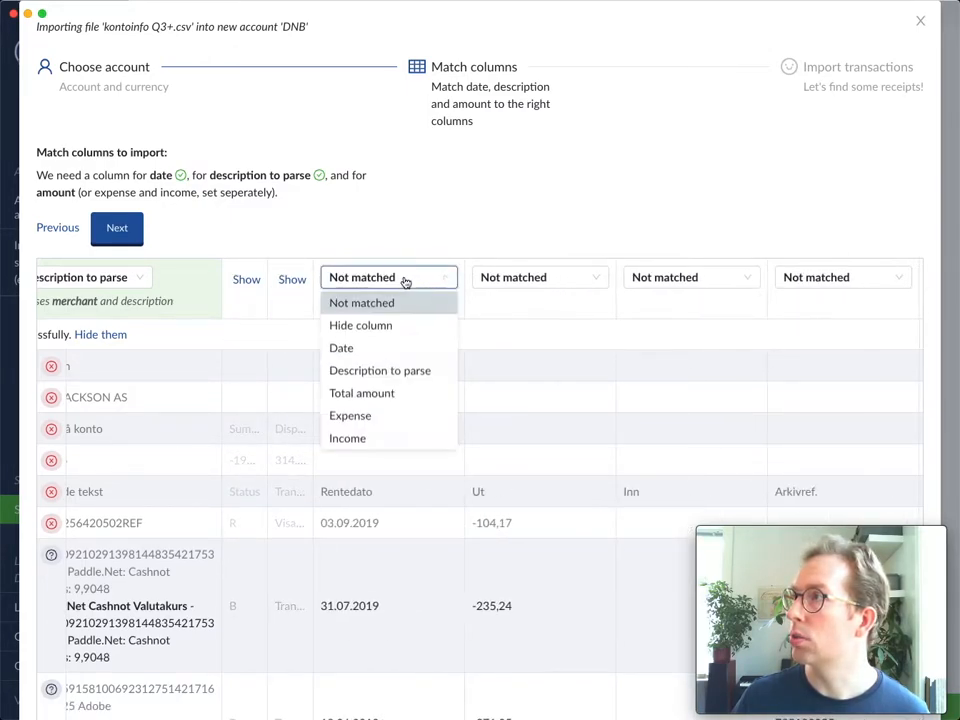
pyautogui.click(380, 327)
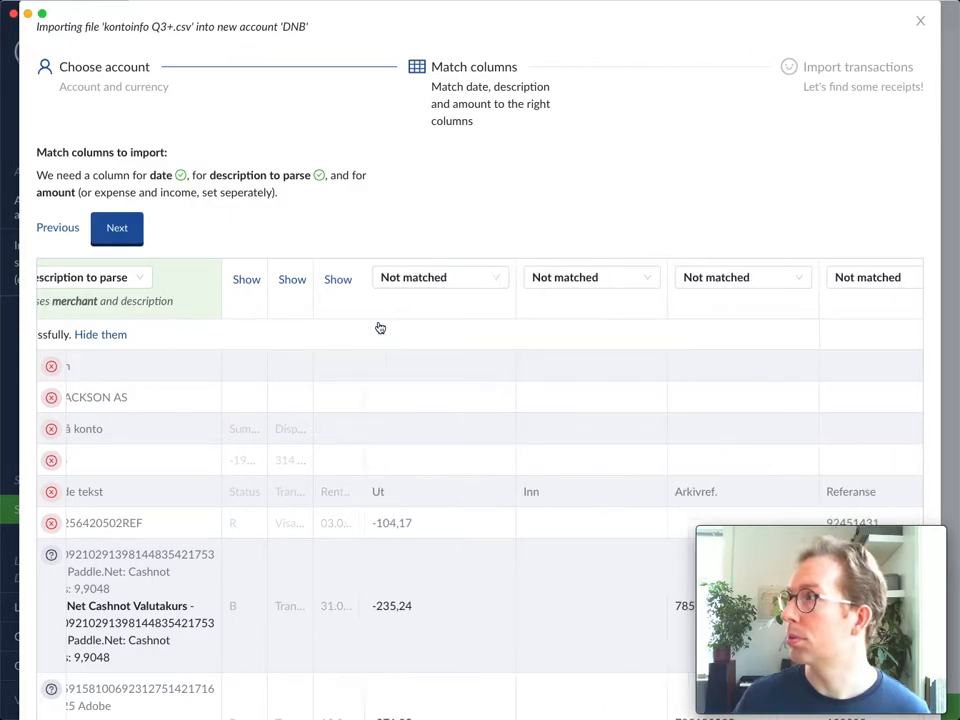
# - Hide the "Arkivref." and "Referanse" columns as well
pyautogui.scroll(-2, 345, 429)
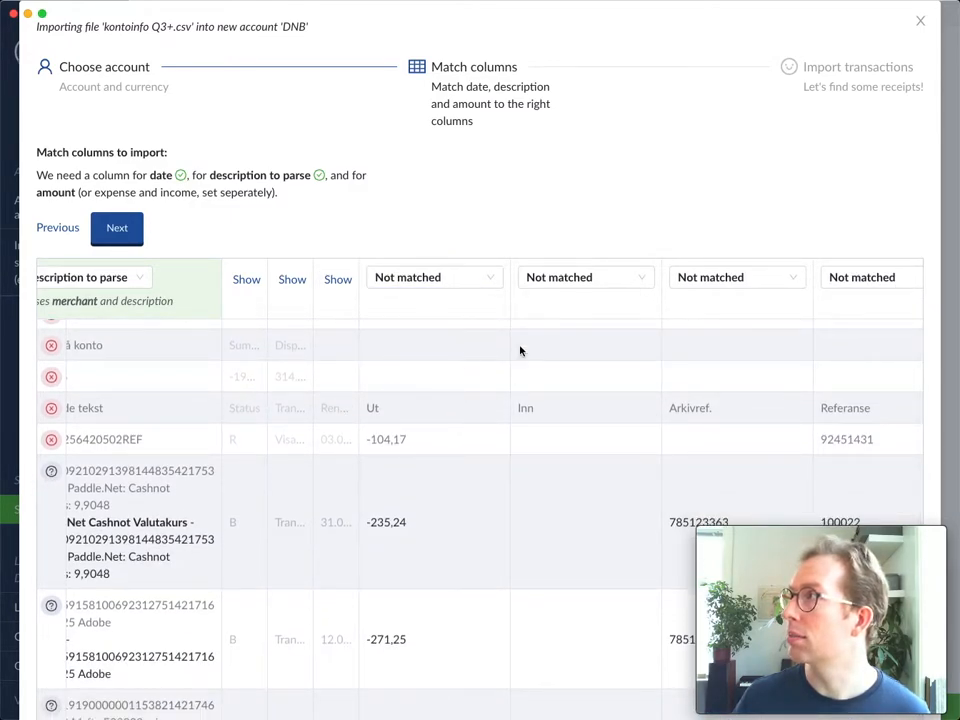
pyautogui.click(709, 277)
pyautogui.click(748, 333)
pyautogui.click(840, 284)
pyautogui.click(840, 323)
# - Match the "Ut" column as Expense and the "Inn" column as Income
pyautogui.scroll(-1, 590, 390)
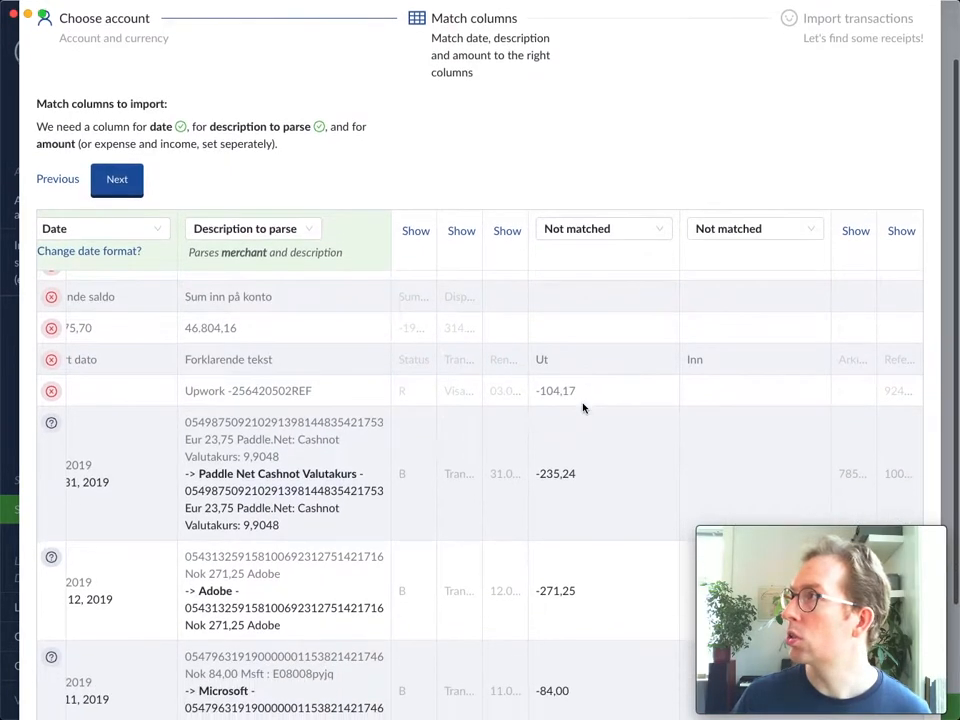
pyautogui.click(574, 228)
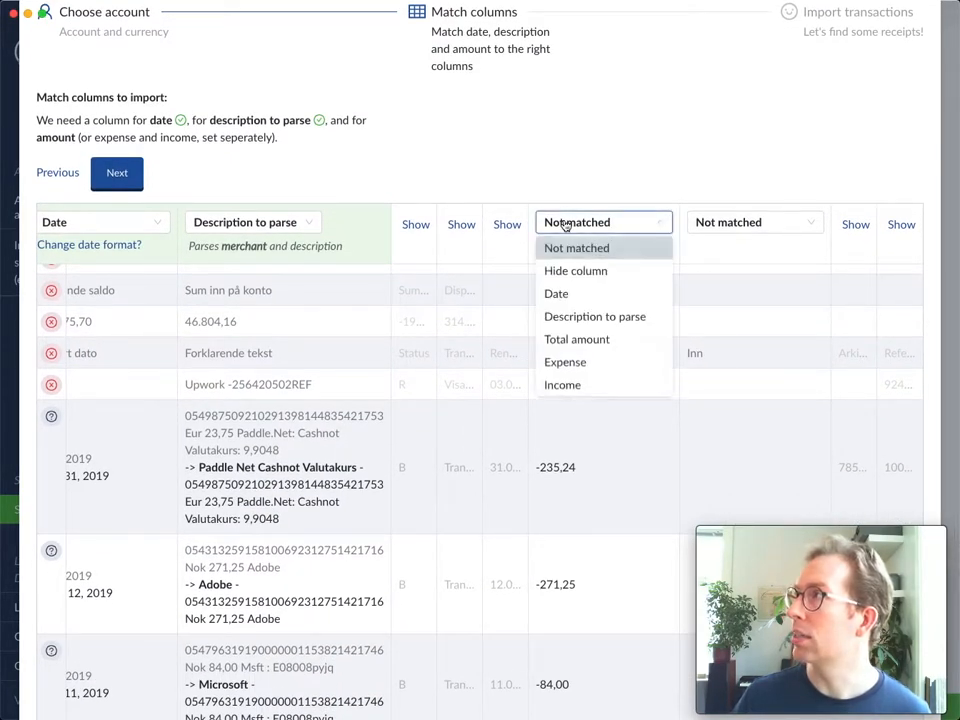
pyautogui.click(577, 366)
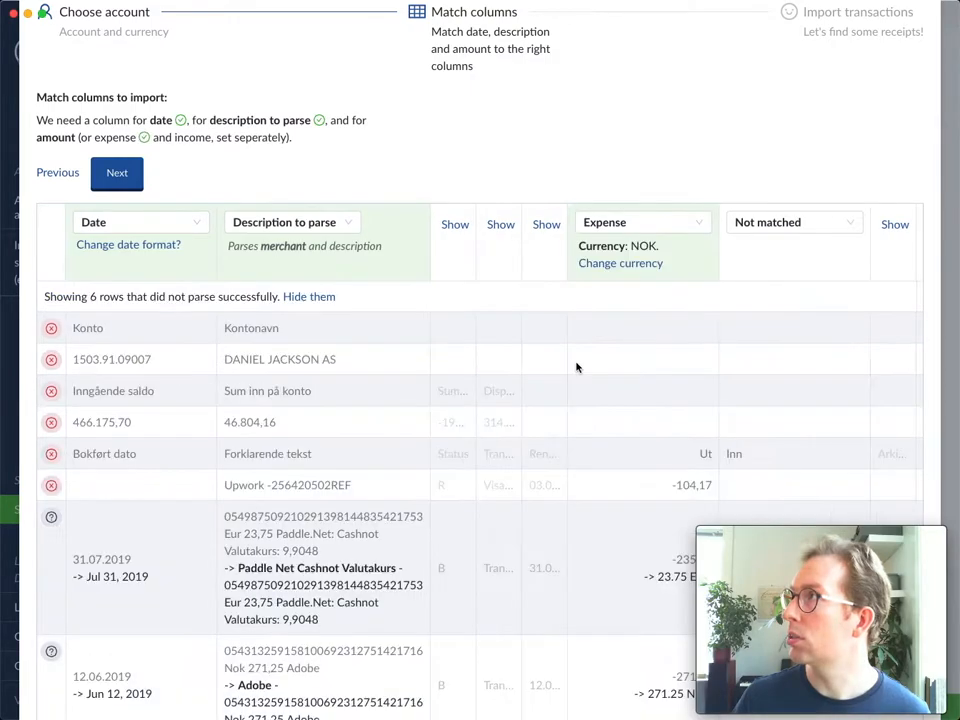
pyautogui.scroll(-1, 690, 345)
pyautogui.click(786, 228)
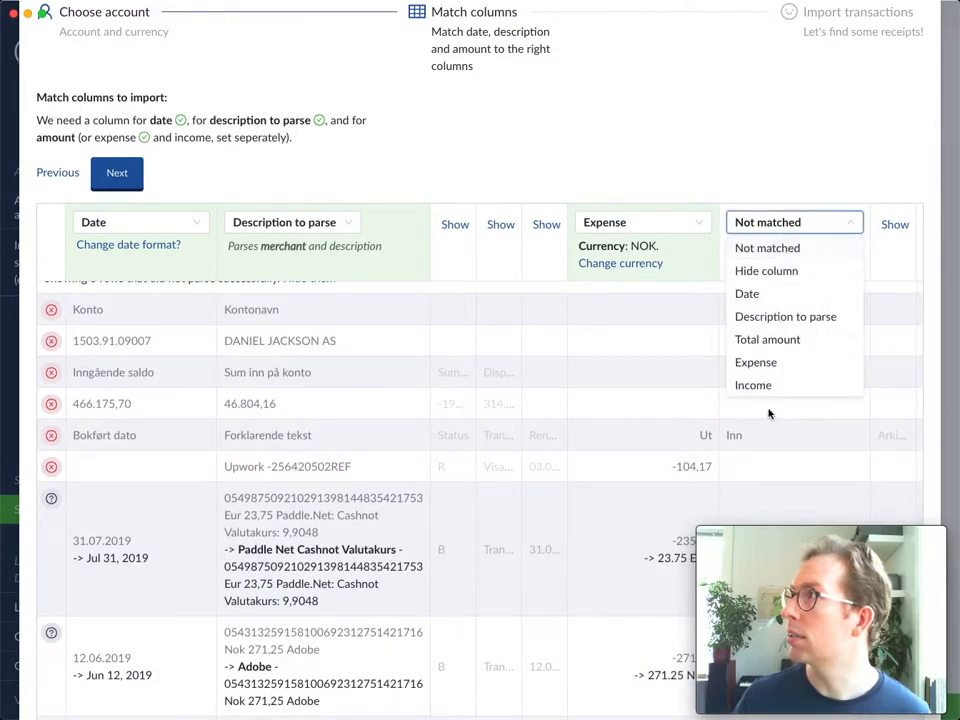
pyautogui.click(780, 386)
# - Check how the rows are parsed, looking at the original expense amount of the 31.07.2019 transaction
pyautogui.scroll(-2, 541, 449)
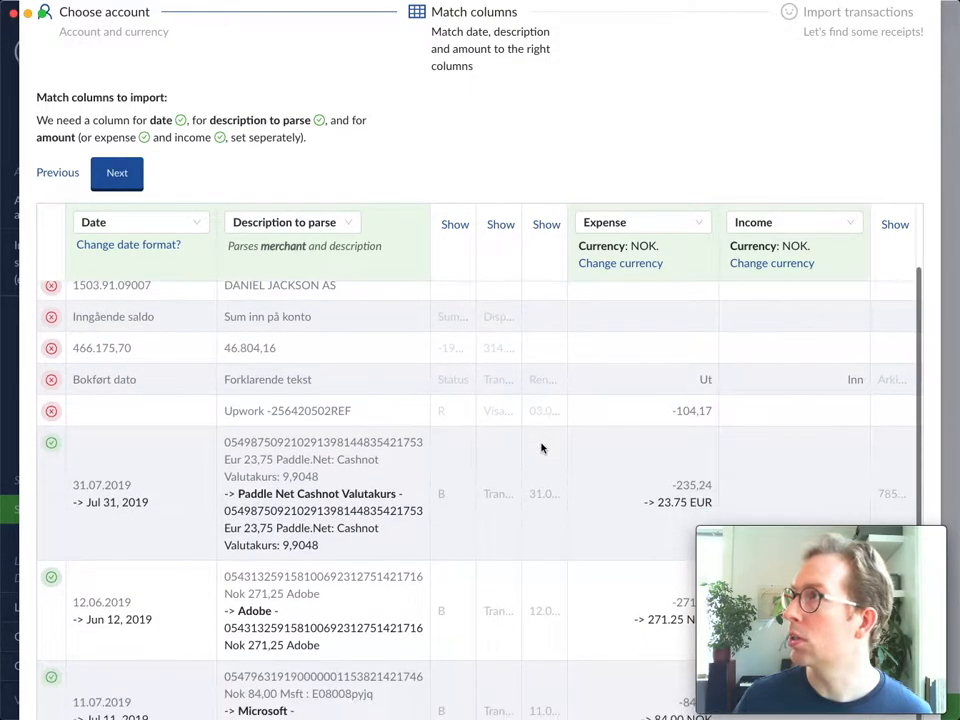
pyautogui.scroll(-1, 536, 446)
pyautogui.scroll(-1, 425, 372)
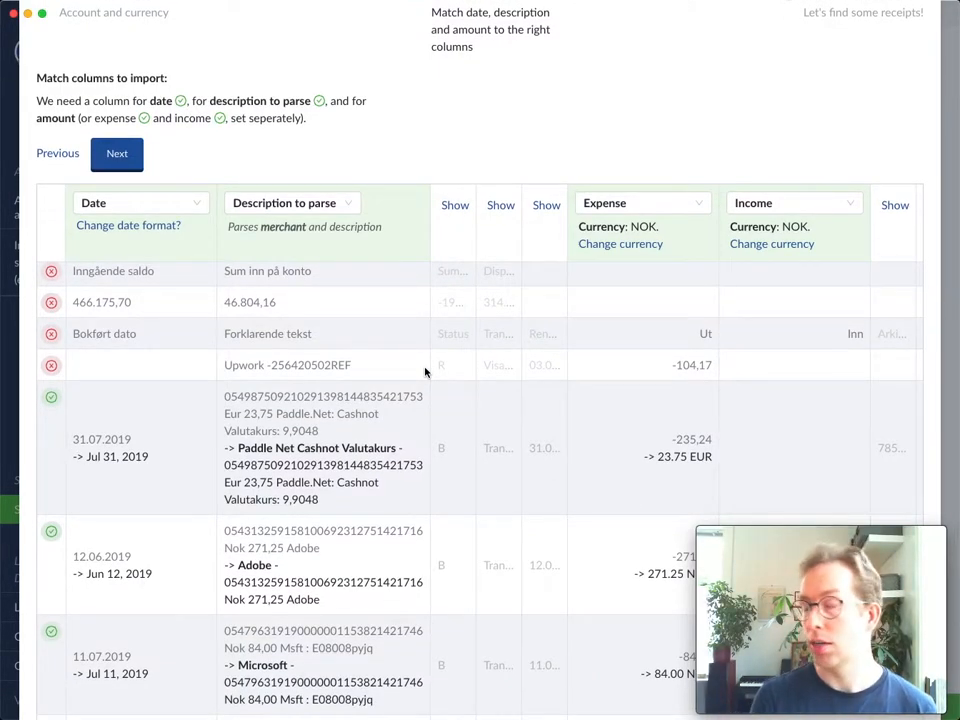
pyautogui.doubleClick(676, 439)
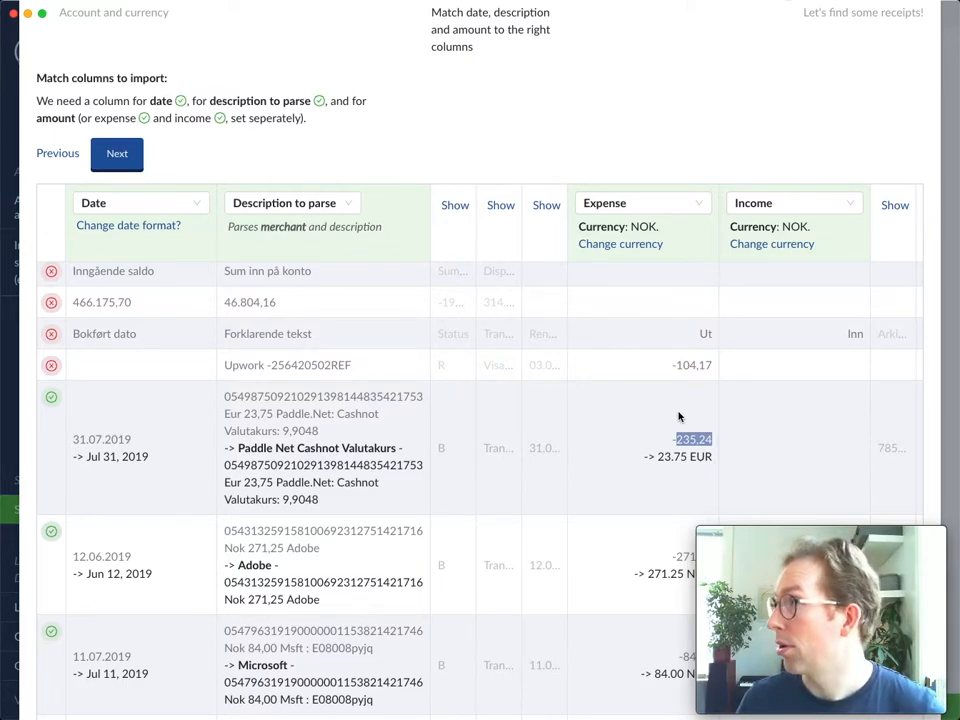
# - Compare the foreign currency amount in the 31.07.2019 Paddle transaction's description with its parsed expense amount
pyautogui.click(684, 438)
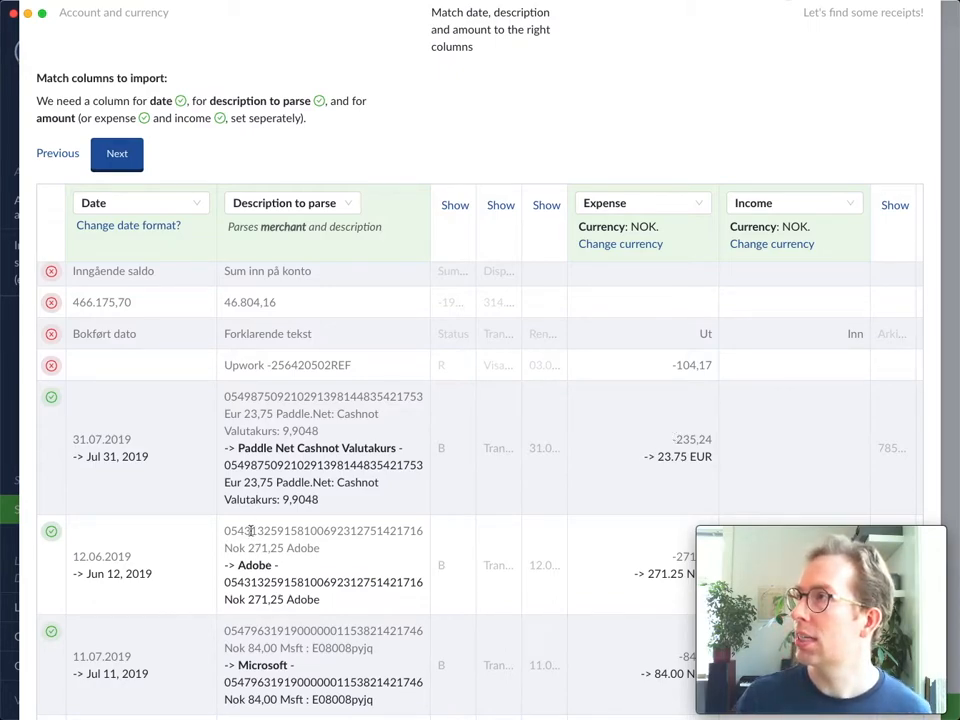
pyautogui.moveTo(224, 482); pyautogui.dragTo(272, 484)
pyautogui.click(247, 484)
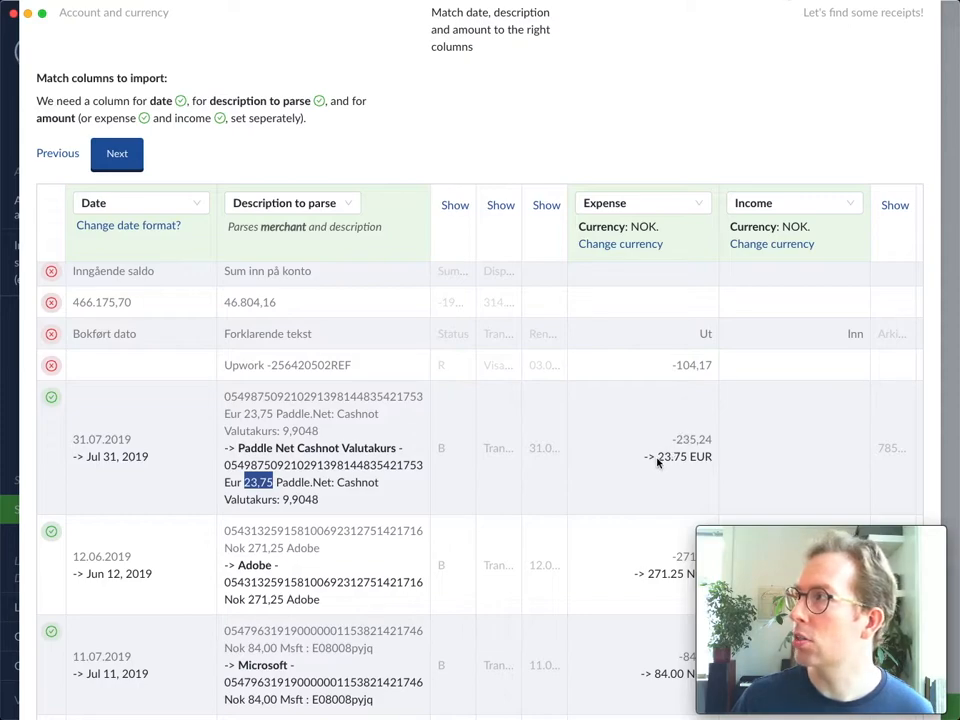
pyautogui.moveTo(657, 461); pyautogui.dragTo(717, 464)
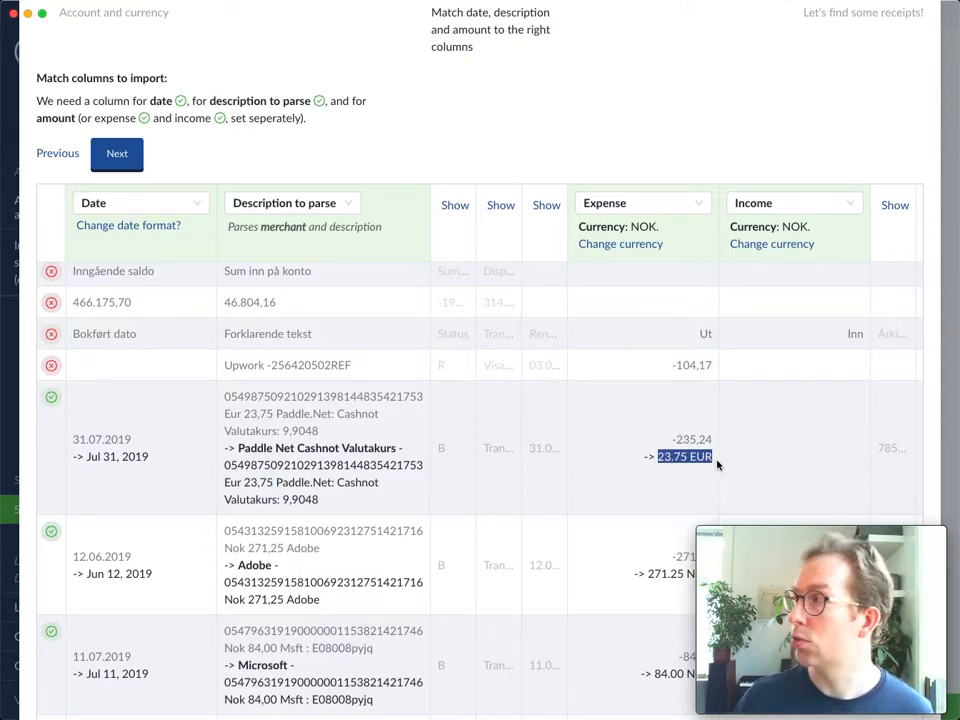
pyautogui.click(685, 458)
pyautogui.hscroll(1, 686, 461)
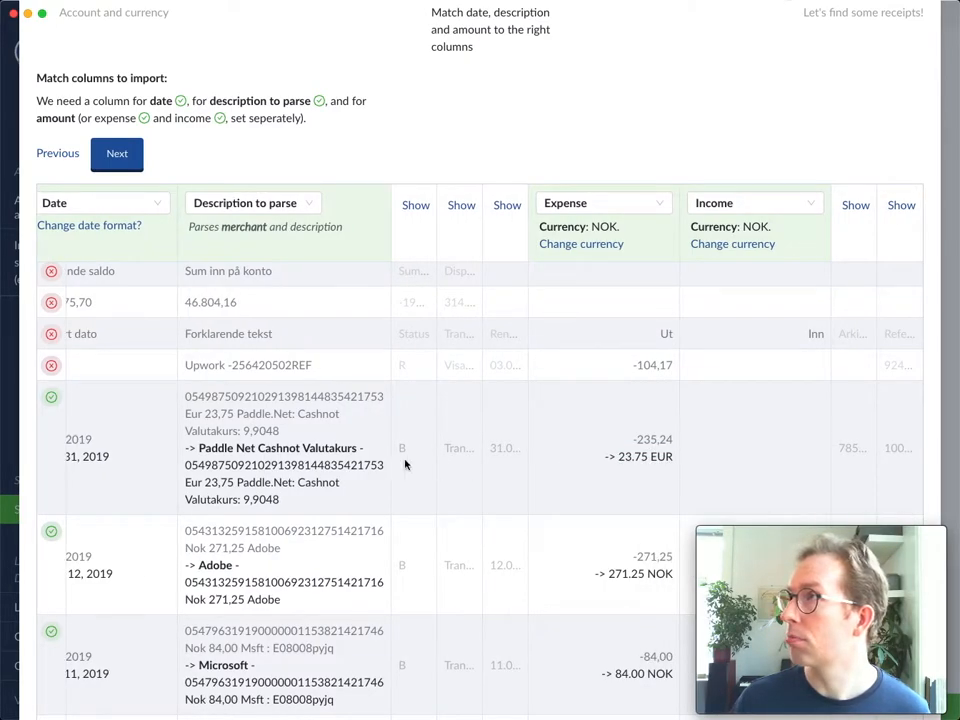
# - Check the merchant names parsed for the Adobe, Microsoft and Frivillighet Norge rows, and review the unparsed rows
pyautogui.doubleClick(215, 566)
pyautogui.scroll(-1, 213, 569)
pyautogui.doubleClick(229, 544)
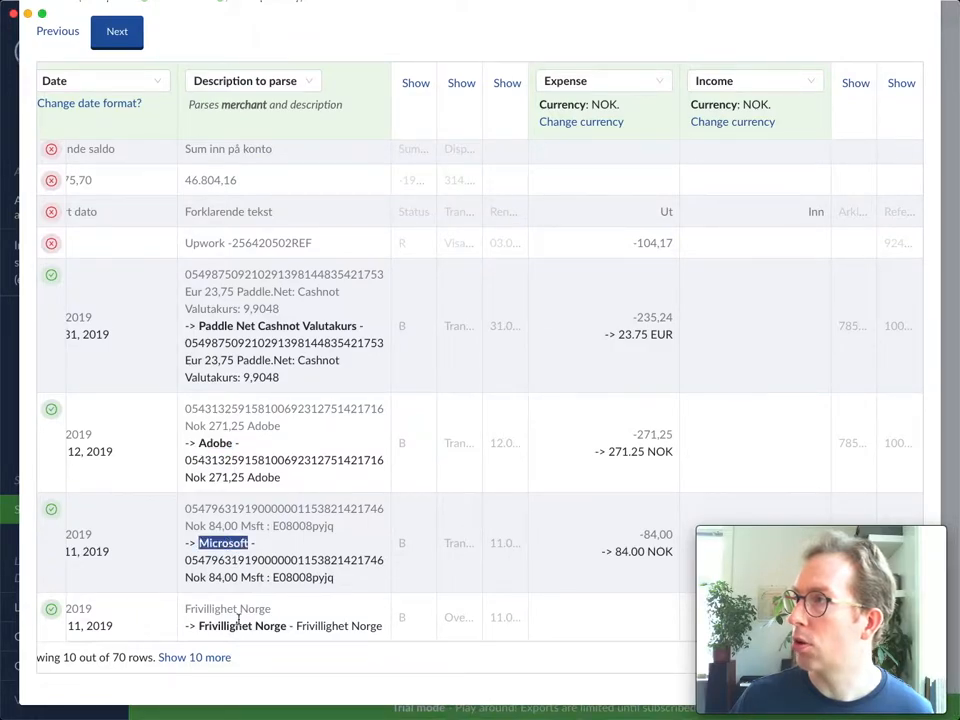
pyautogui.click(224, 625)
pyautogui.doubleClick(224, 625)
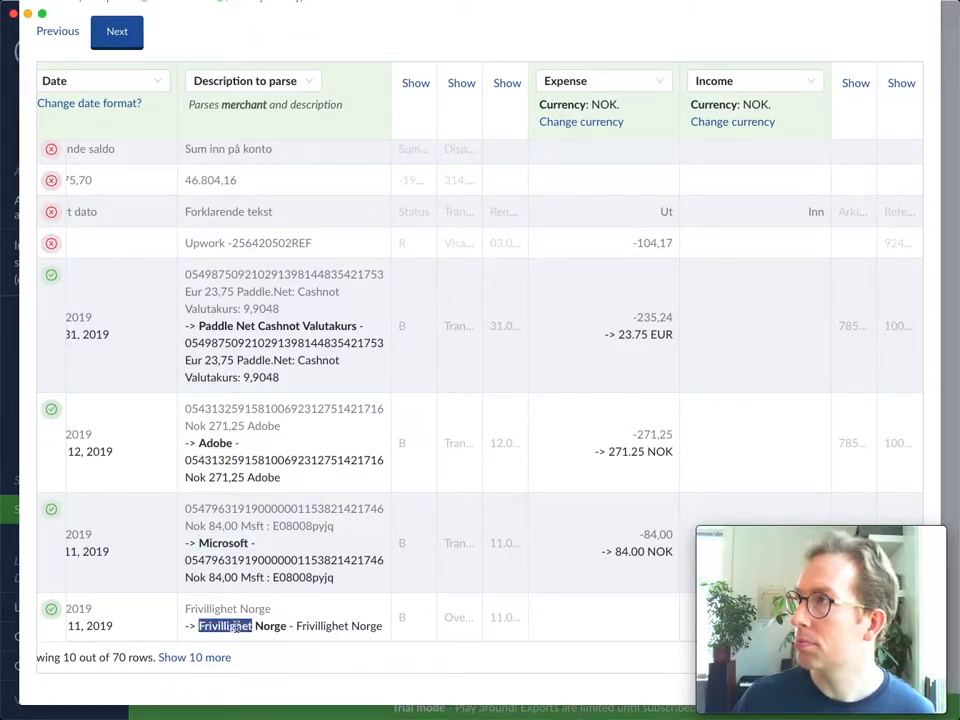
pyautogui.scroll(3, 250, 461)
pyautogui.scroll(5, 249, 420)
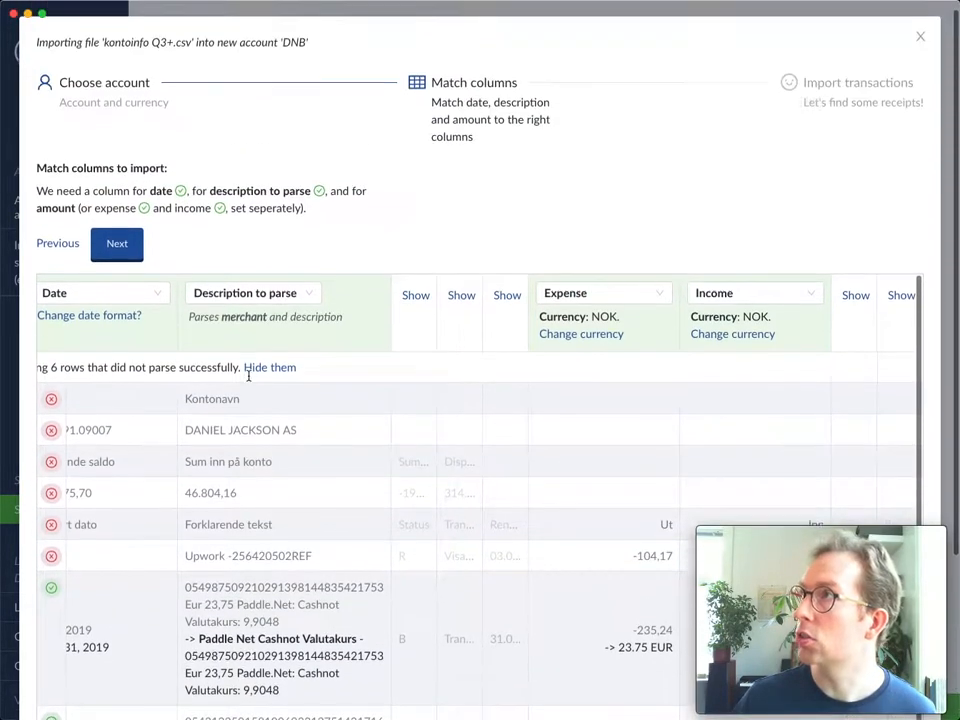
pyautogui.scroll(-2, 262, 413)
pyautogui.scroll(-3, 262, 413)
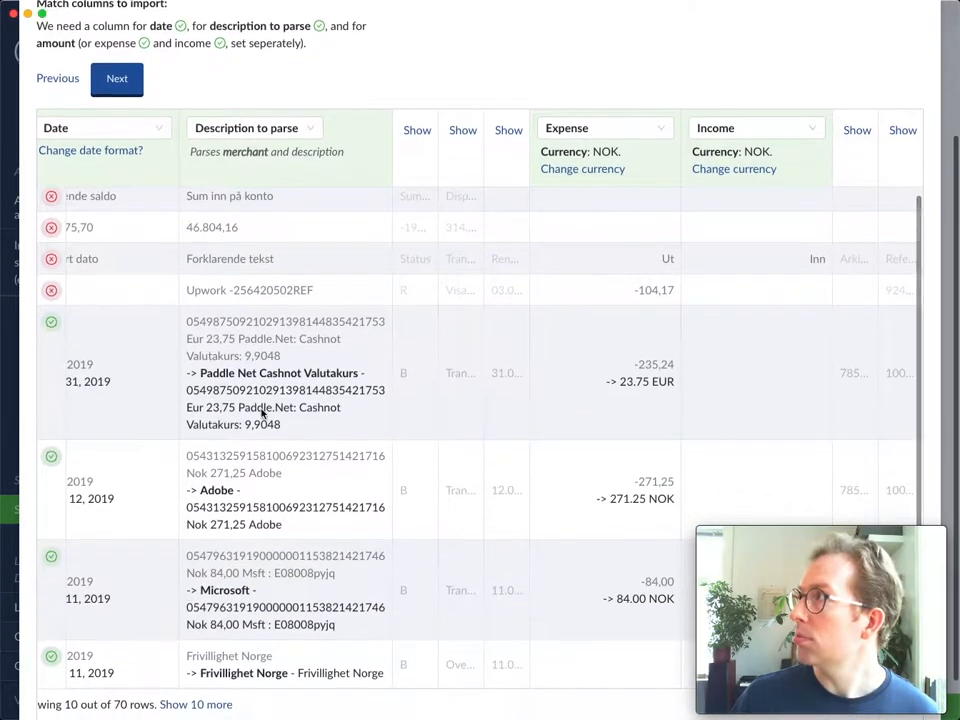
# - Accept the column matching and import the transactions of "kontoinfo Q3+.csv" into the DNB account
pyautogui.scroll(5, 197, 128)
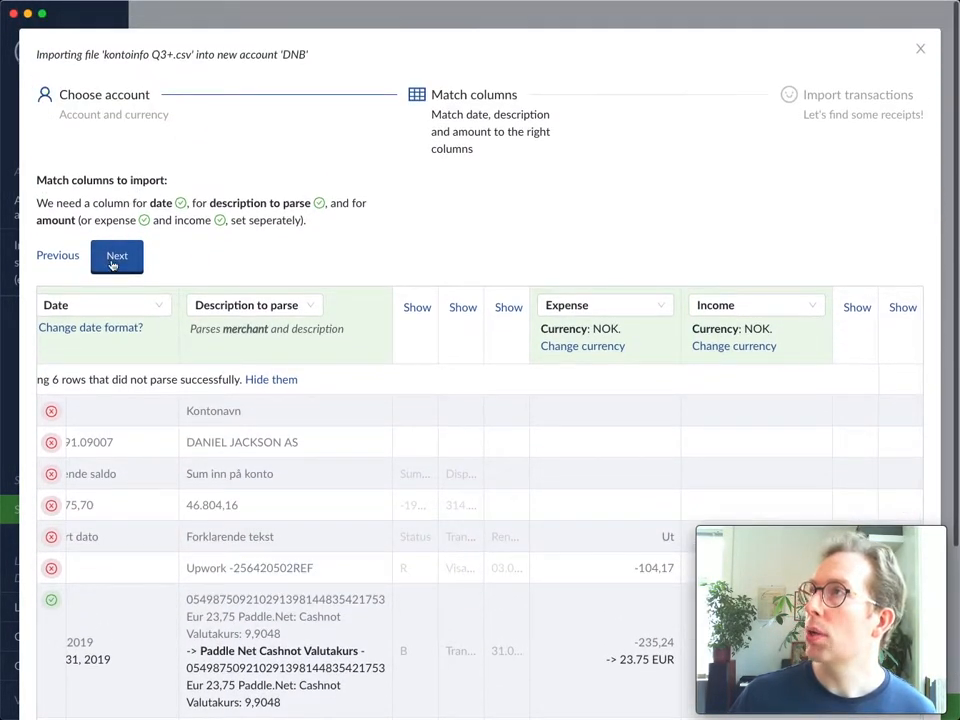
pyautogui.click(120, 262)
pyautogui.click(324, 222)
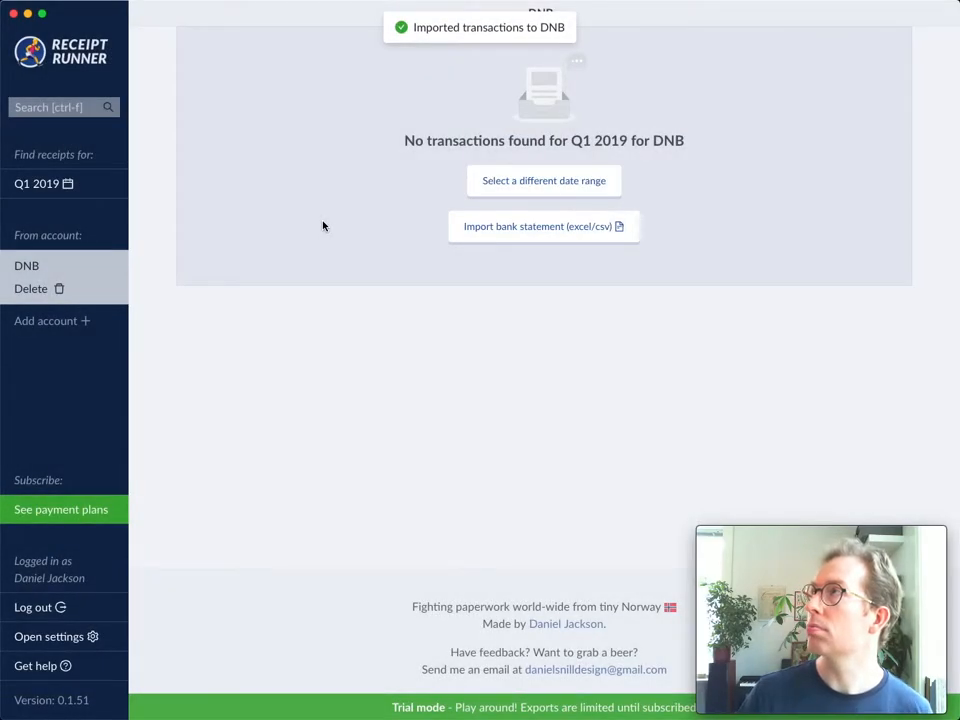
# - Show the DNB transactions for Q3 2019 and look through the imported list
pyautogui.click(94, 183)
pyautogui.click(310, 391)
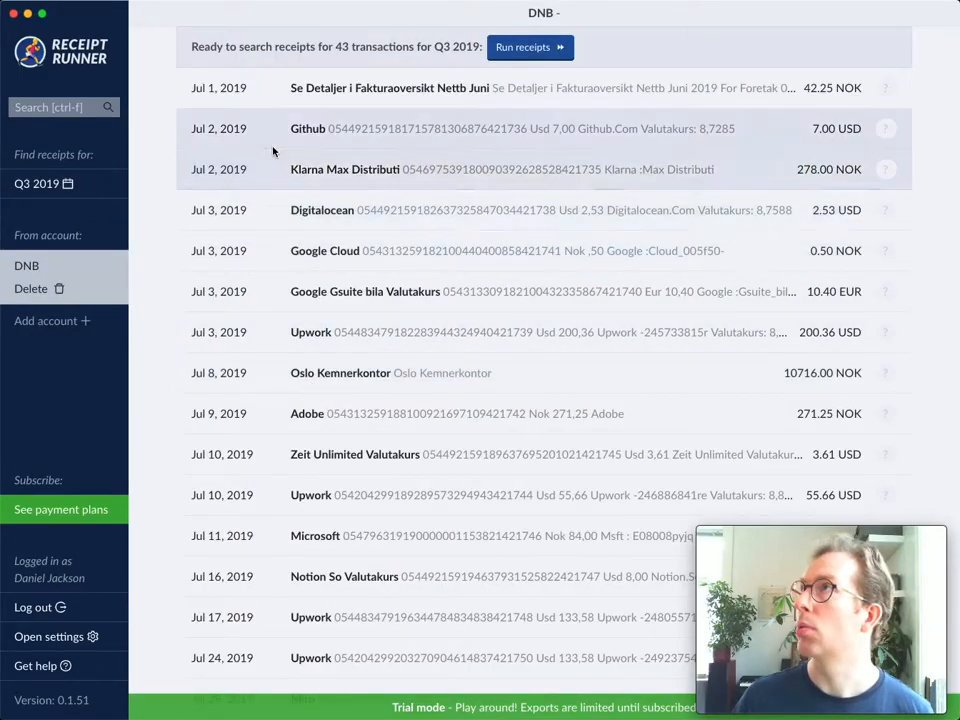
pyautogui.scroll(-6, 272, 150)
pyautogui.scroll(8, 295, 260)
pyautogui.scroll(-3, 297, 240)
pyautogui.scroll(3, 297, 236)
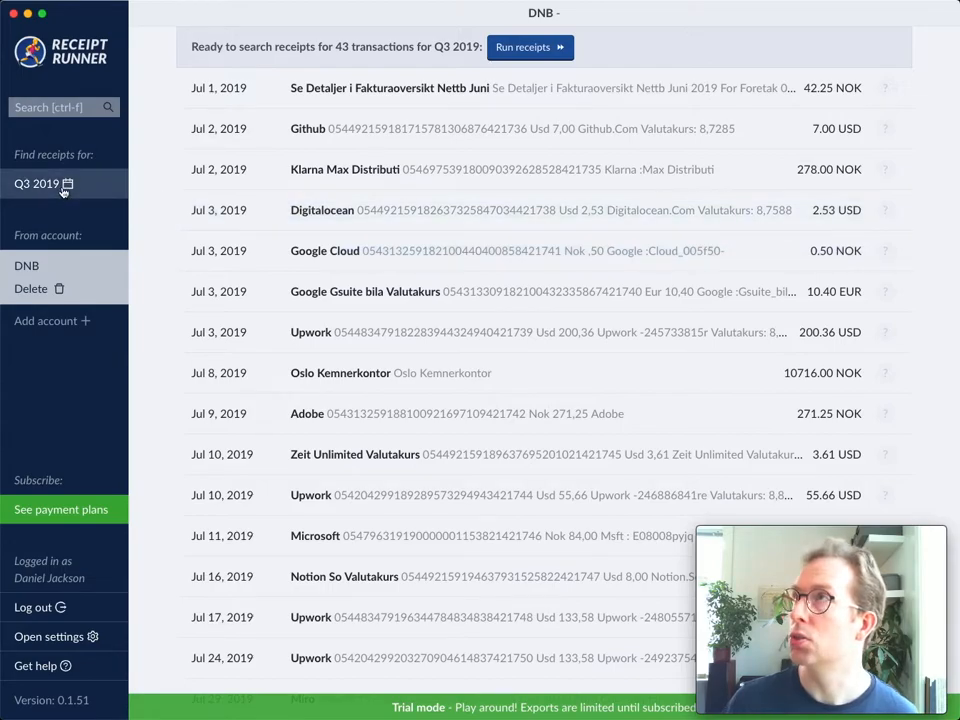
# - Change the date range to Q1 2019 and check whether DNB has transactions for that quarter
pyautogui.click(63, 193)
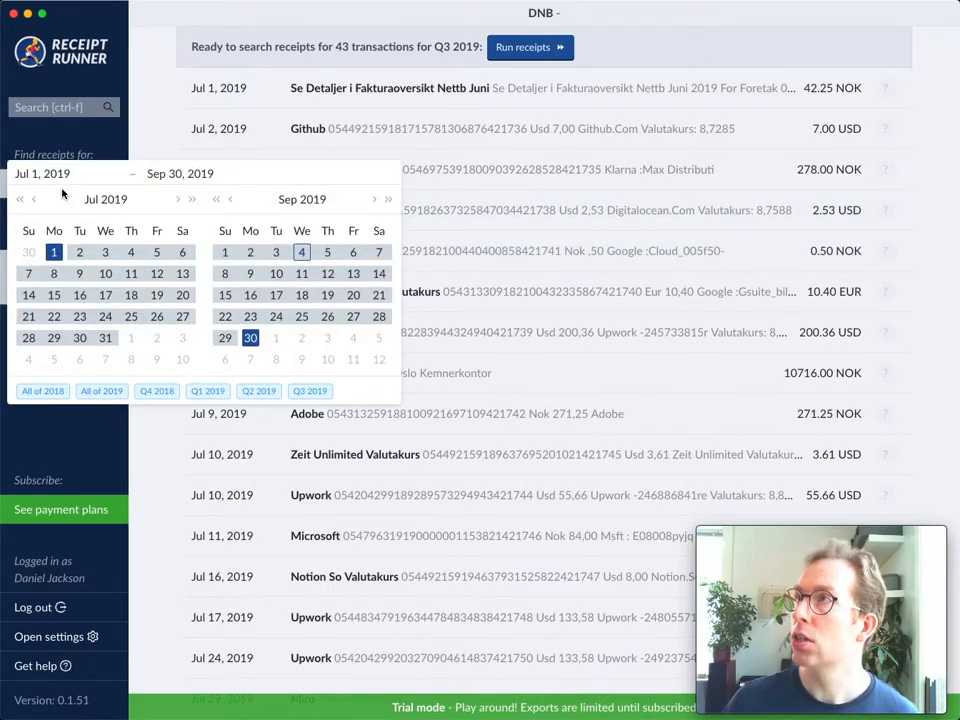
pyautogui.click(214, 392)
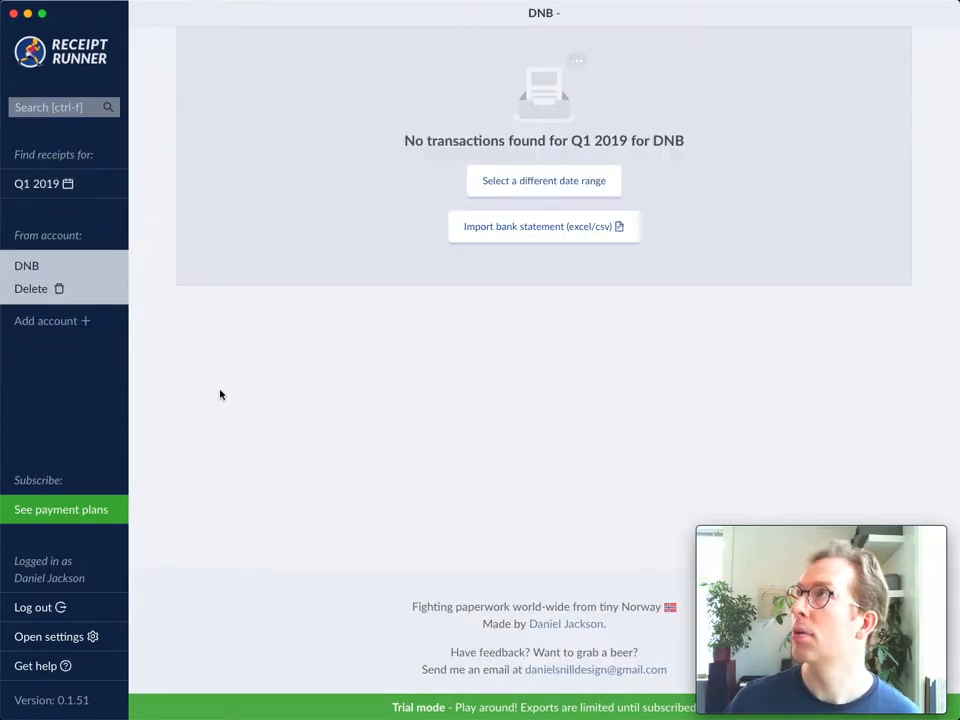
pyautogui.moveTo(404, 138); pyautogui.dragTo(715, 145)
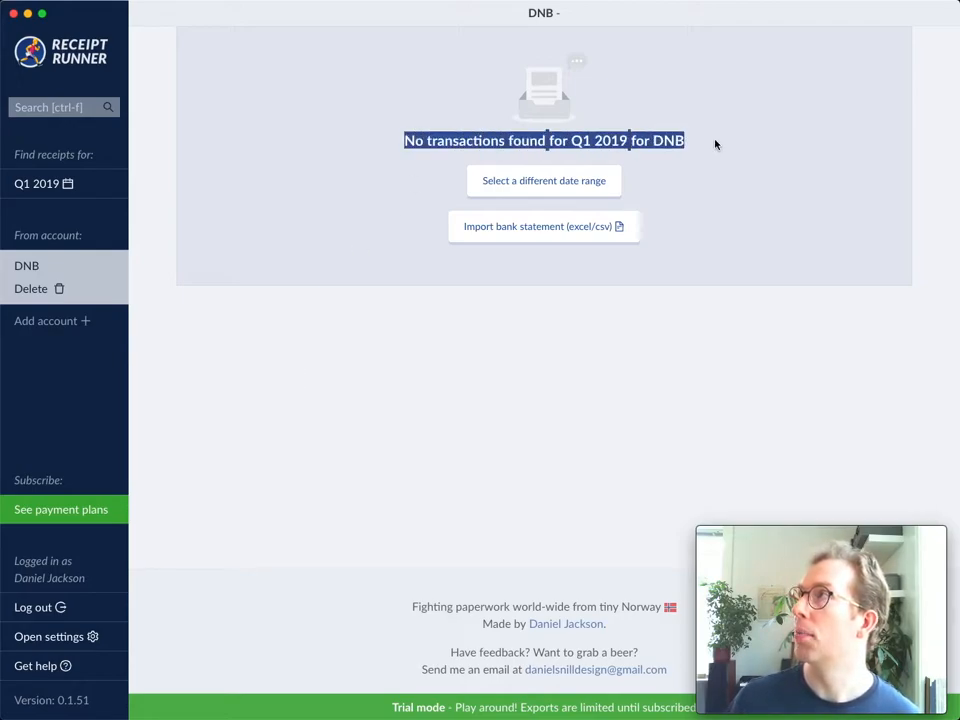
pyautogui.click(715, 145)
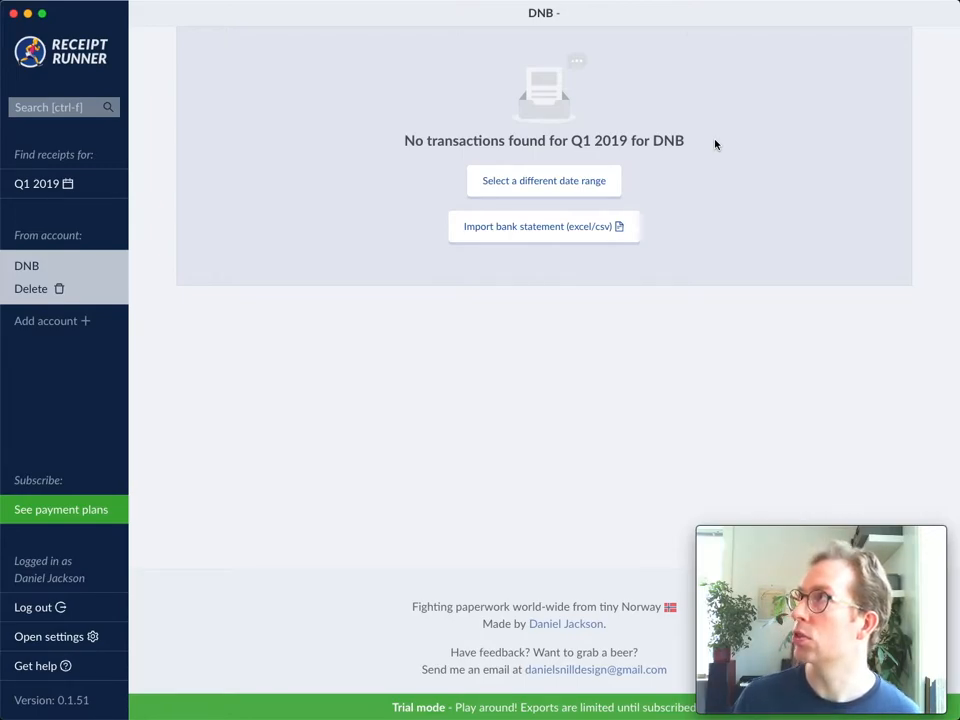
# - Choose the bank statement "kontoinfo Q1-Q2.csv" for import, with the existing DNB account as its target
pyautogui.click(555, 239)
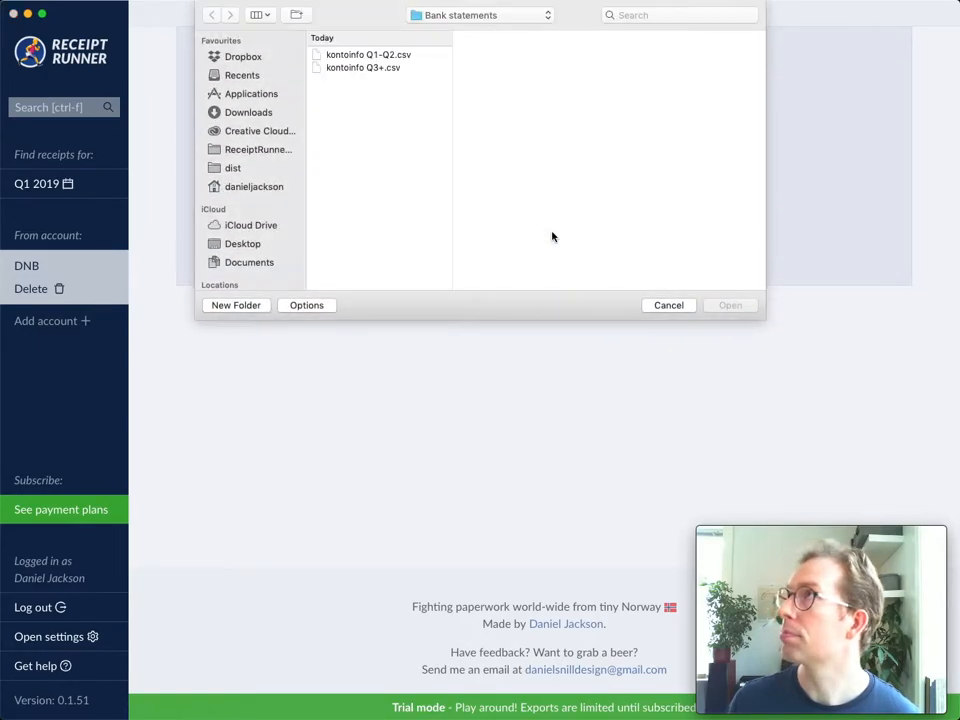
pyautogui.click(375, 55)
pyautogui.click(722, 305)
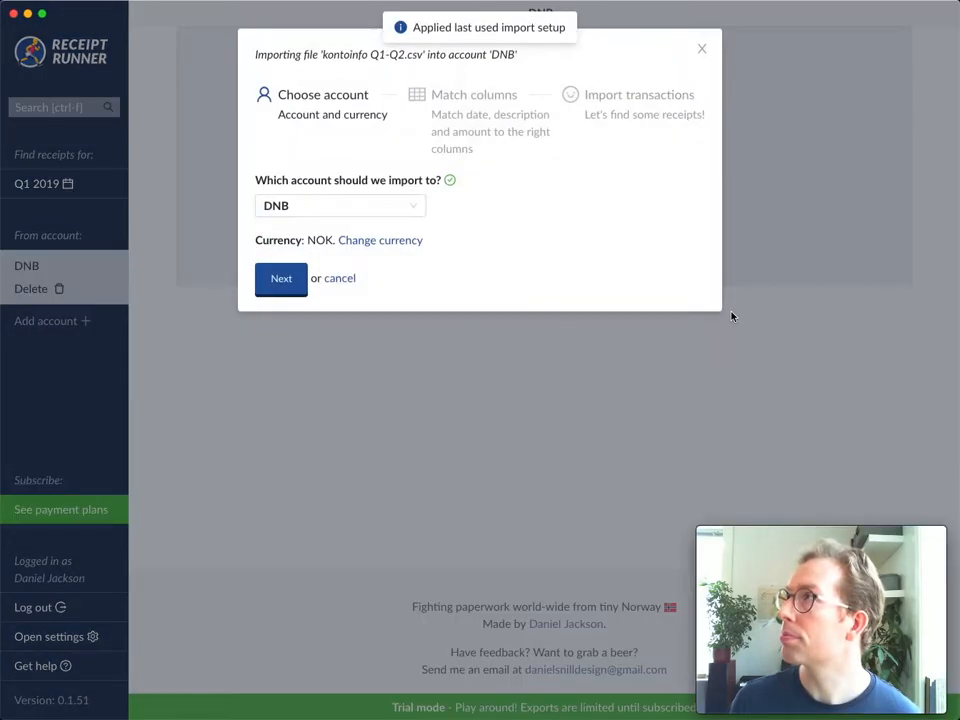
pyautogui.click(323, 210)
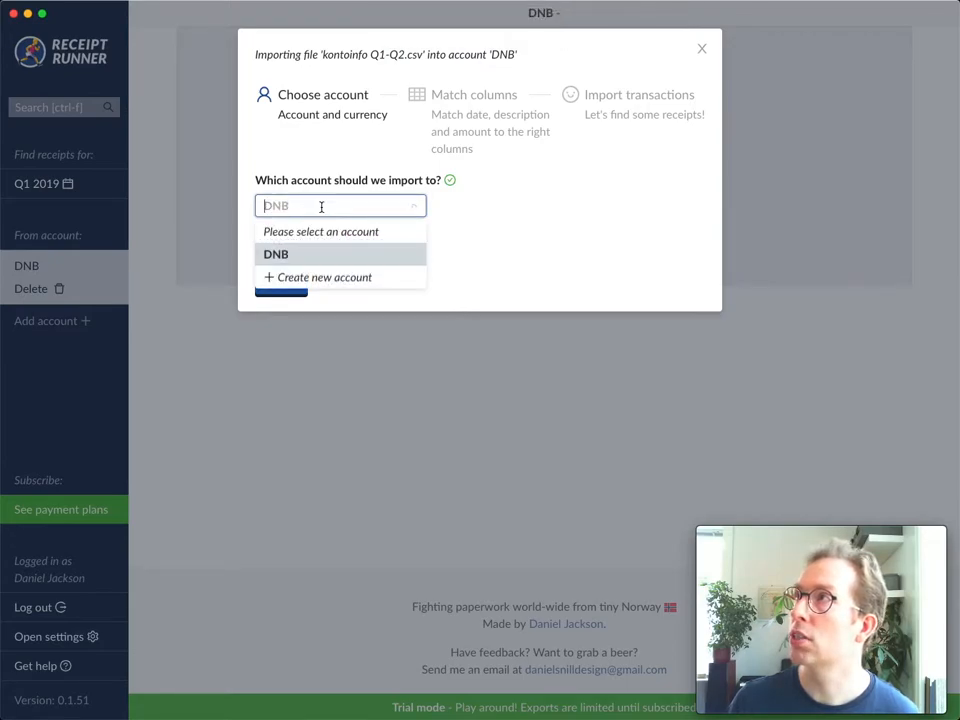
pyautogui.click(285, 256)
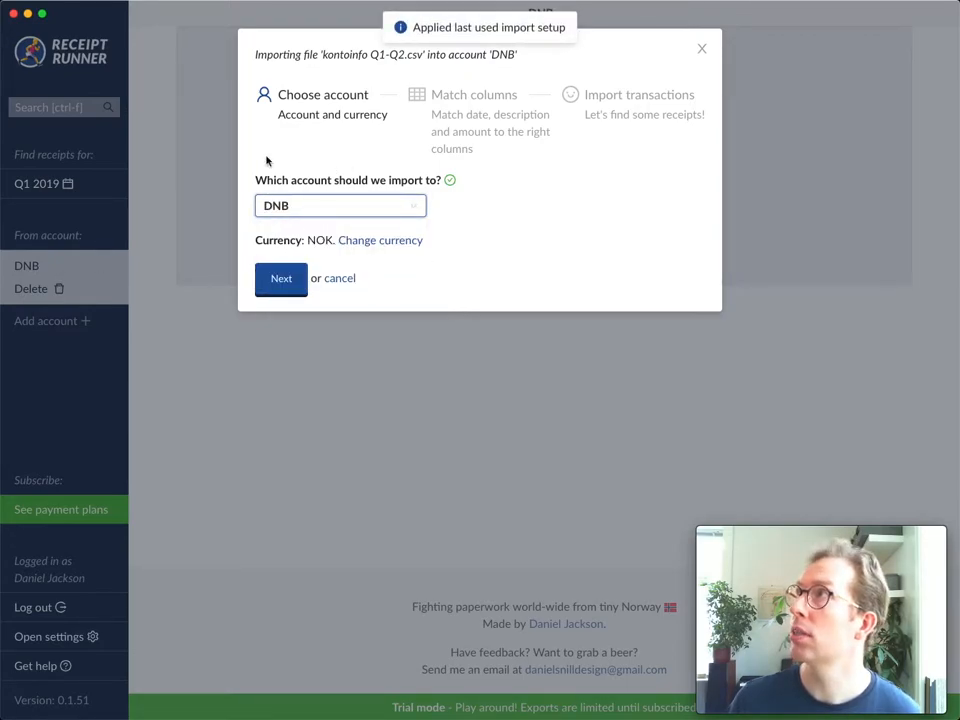
# - Accept the chosen account and the reused column matching, and import the "kontoinfo Q1-Q2.csv" transactions
pyautogui.click(280, 280)
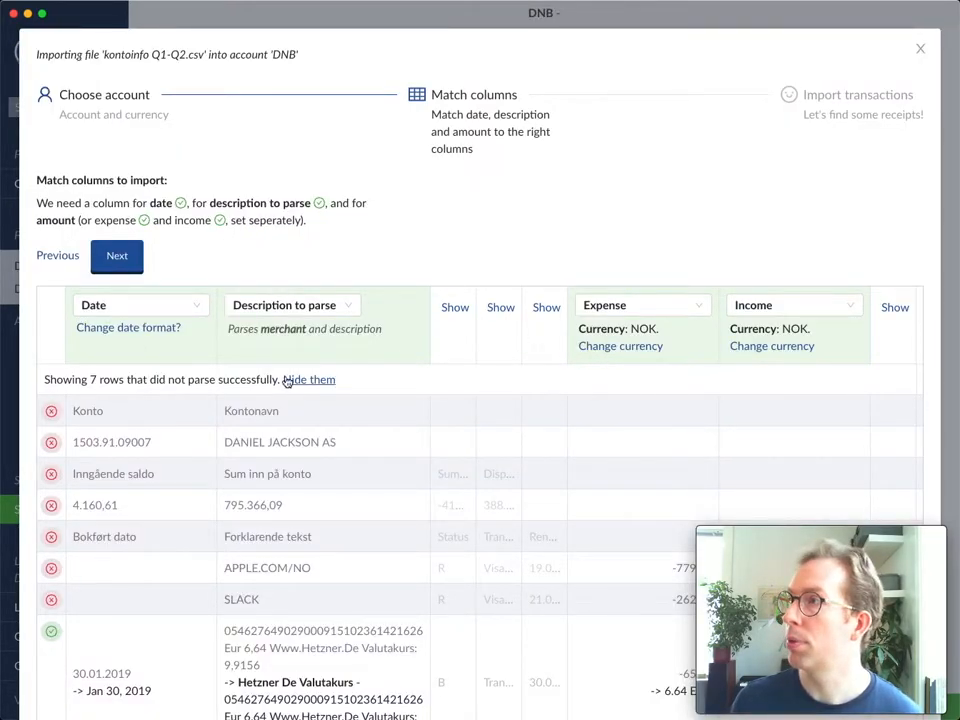
pyautogui.click(120, 257)
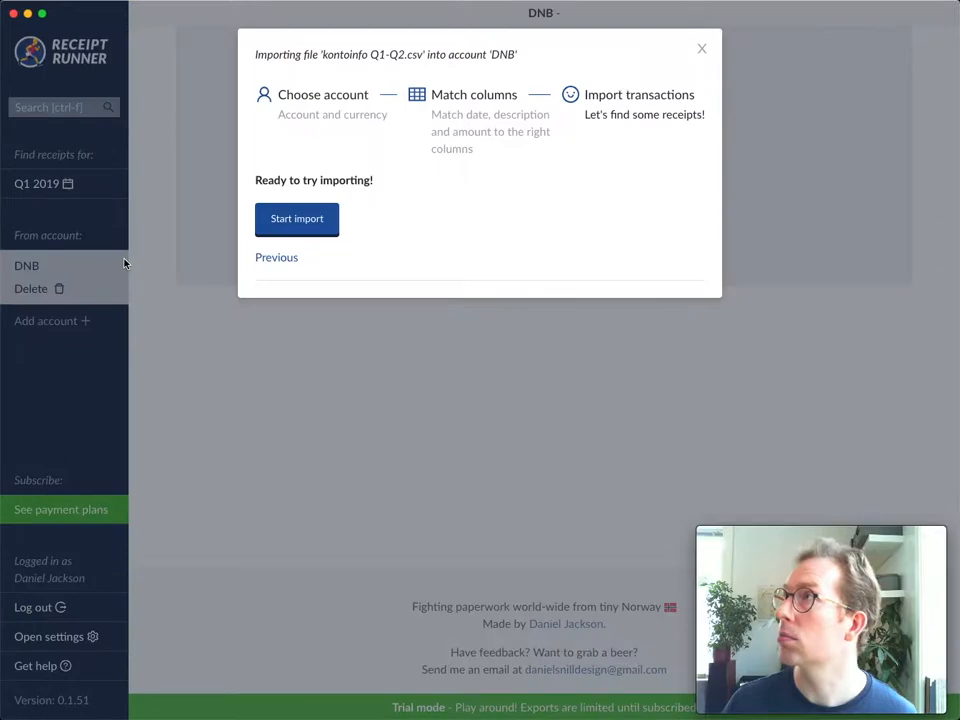
pyautogui.click(311, 226)
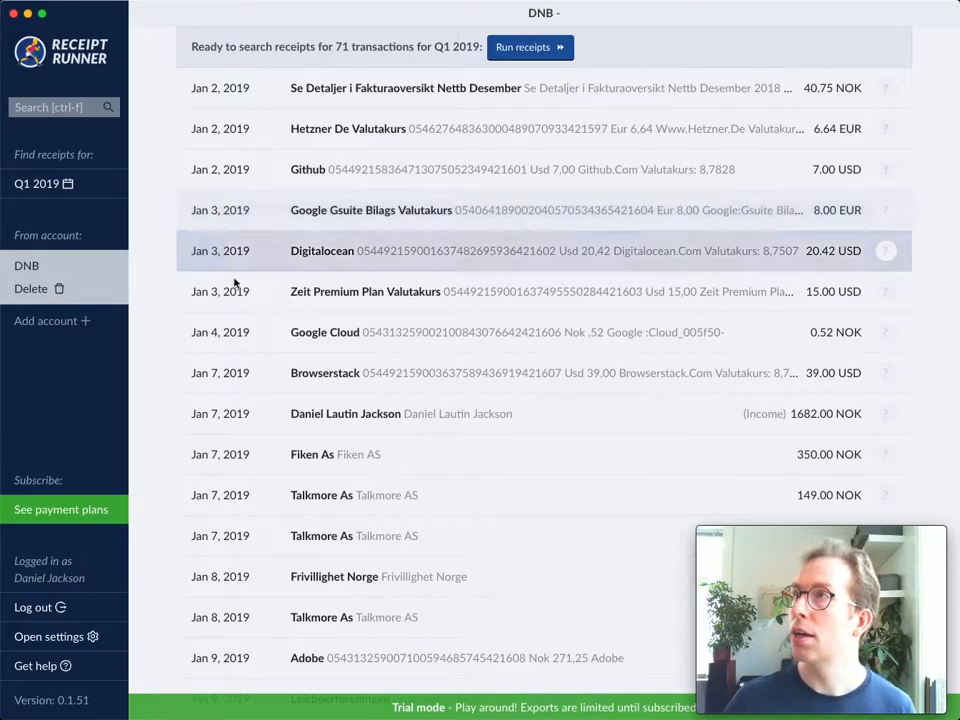
# - View the available options for adding another account, and close them again
pyautogui.click(50, 320)
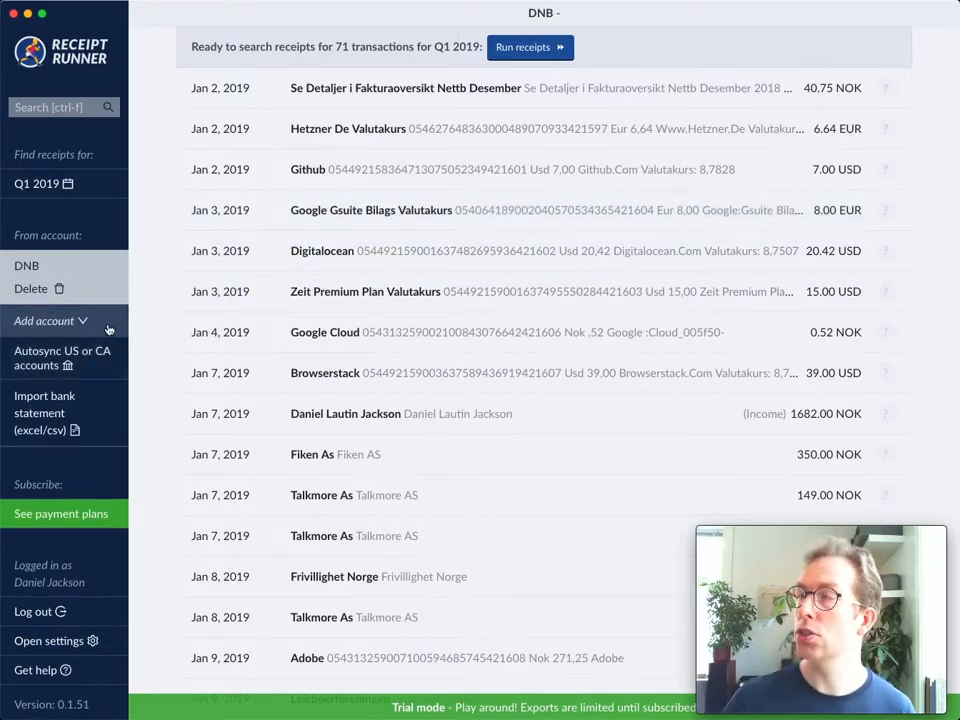
pyautogui.click(108, 328)
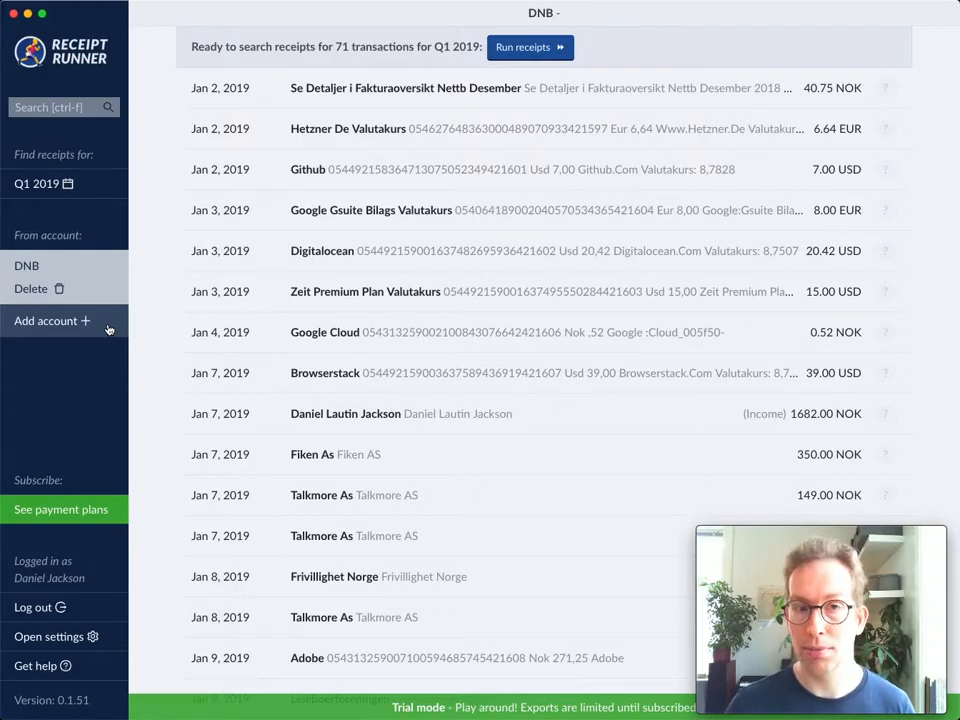